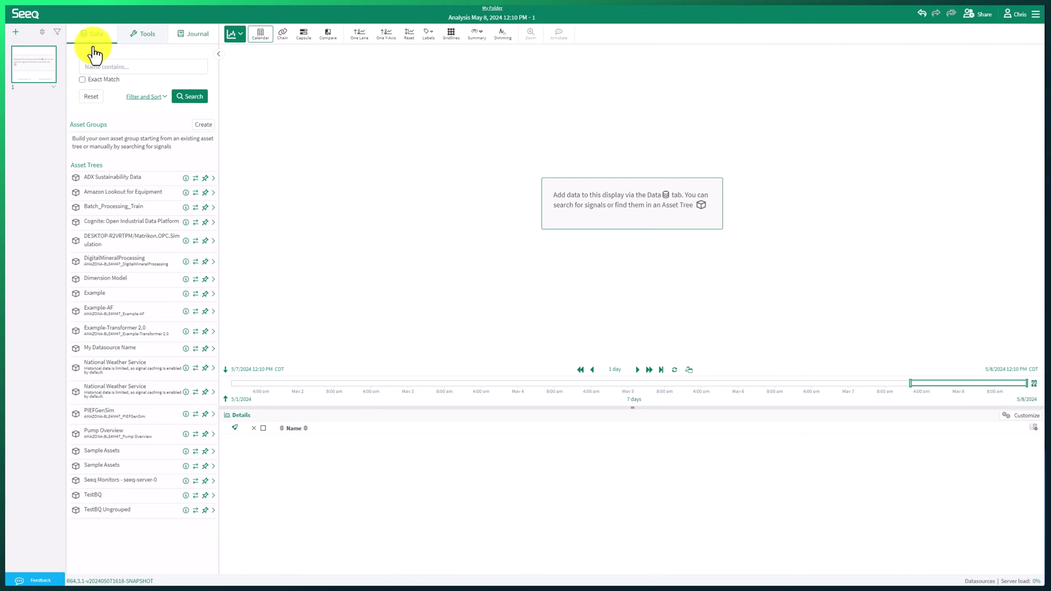
# - Search the name 'Area A_Relative Humidity' and trend the Area A_Relative Humidity (%) signal
pyautogui.click(114, 65)
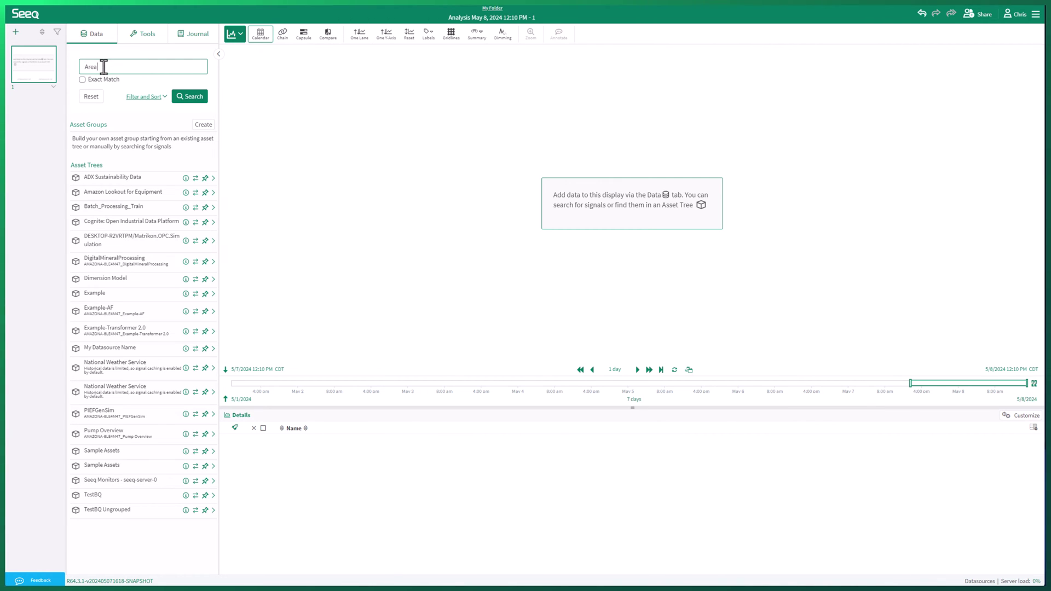
pyautogui.write('Area A')
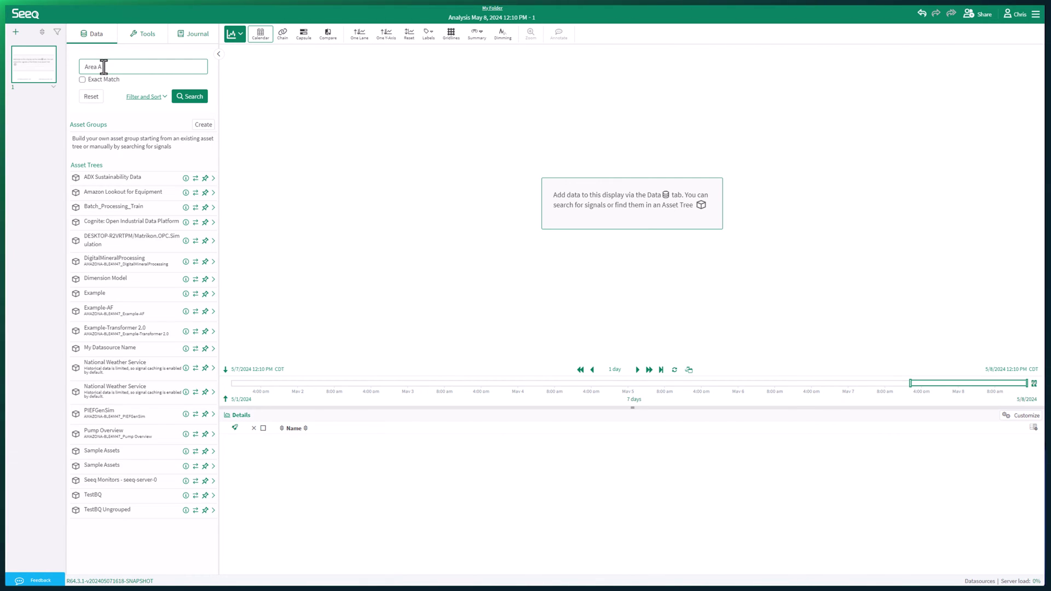
pyautogui.write(' Relative H')
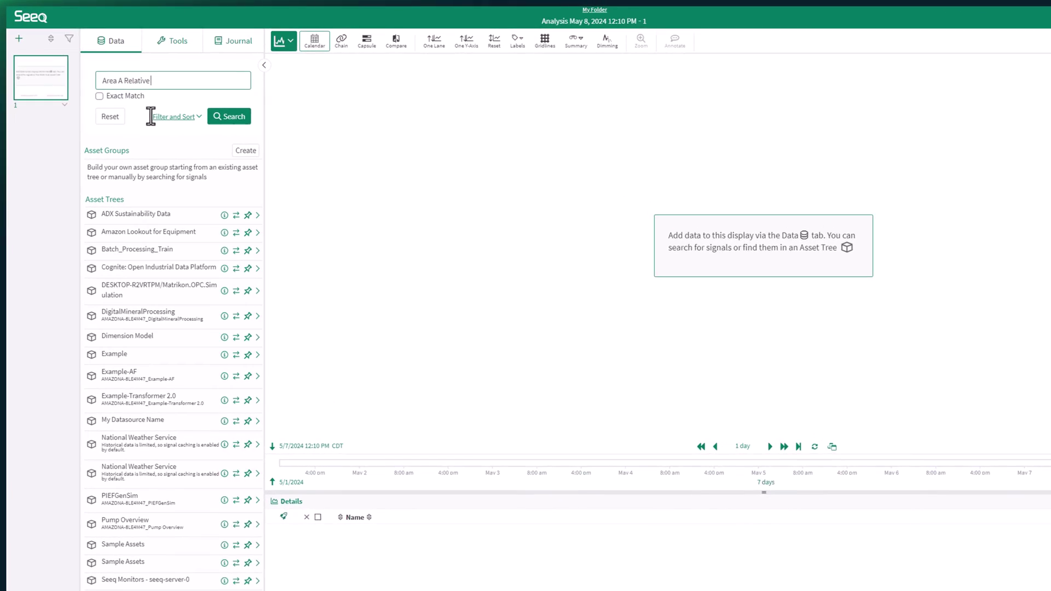
pyautogui.write('umidity')
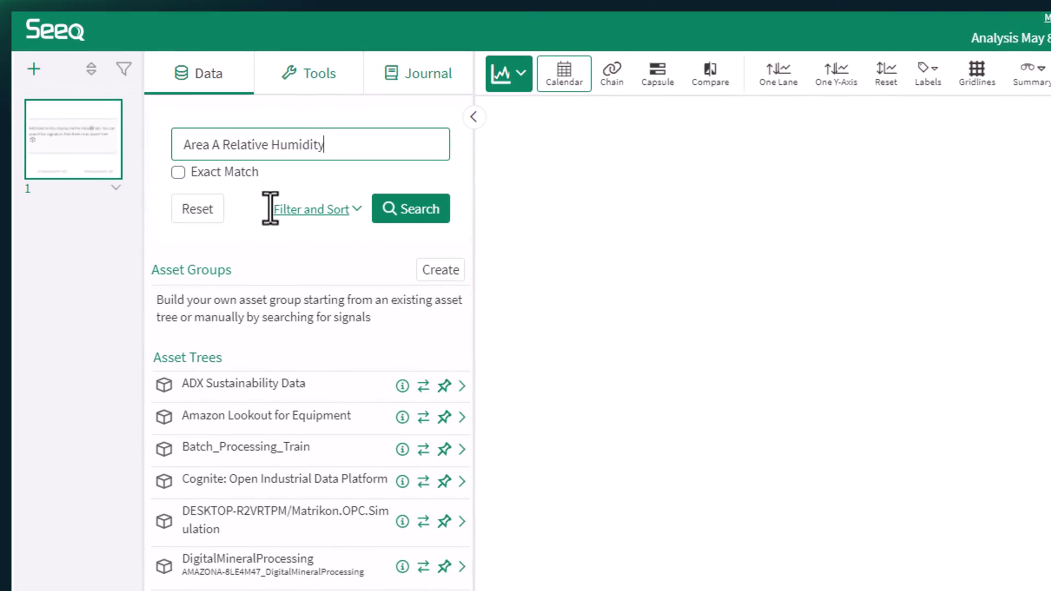
pyautogui.hotkey('ctrl', 'Left')
pyautogui.press('BackSpace')
pyautogui.write('_')
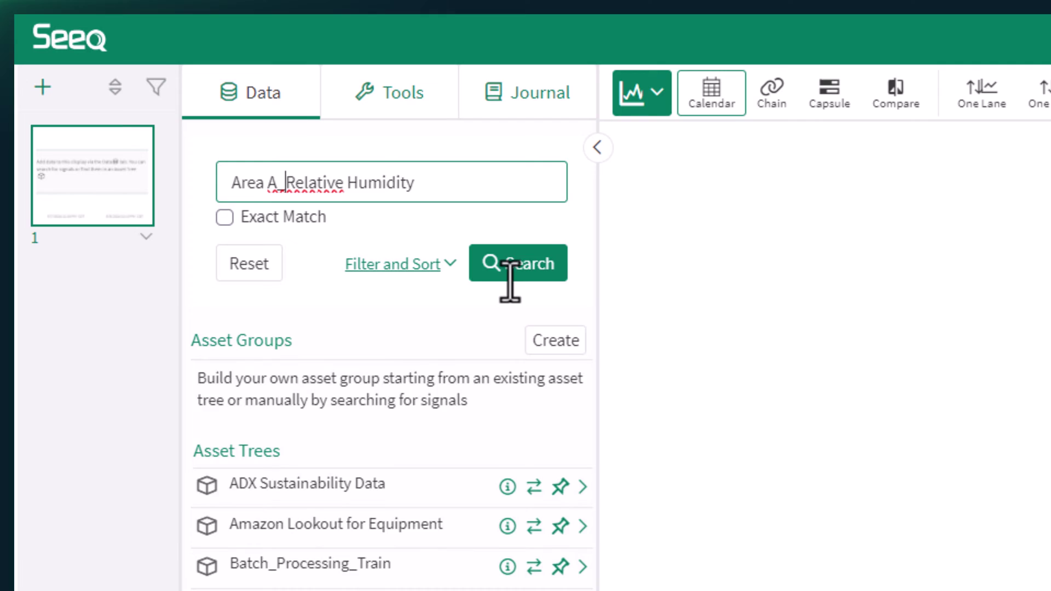
pyautogui.click(445, 232)
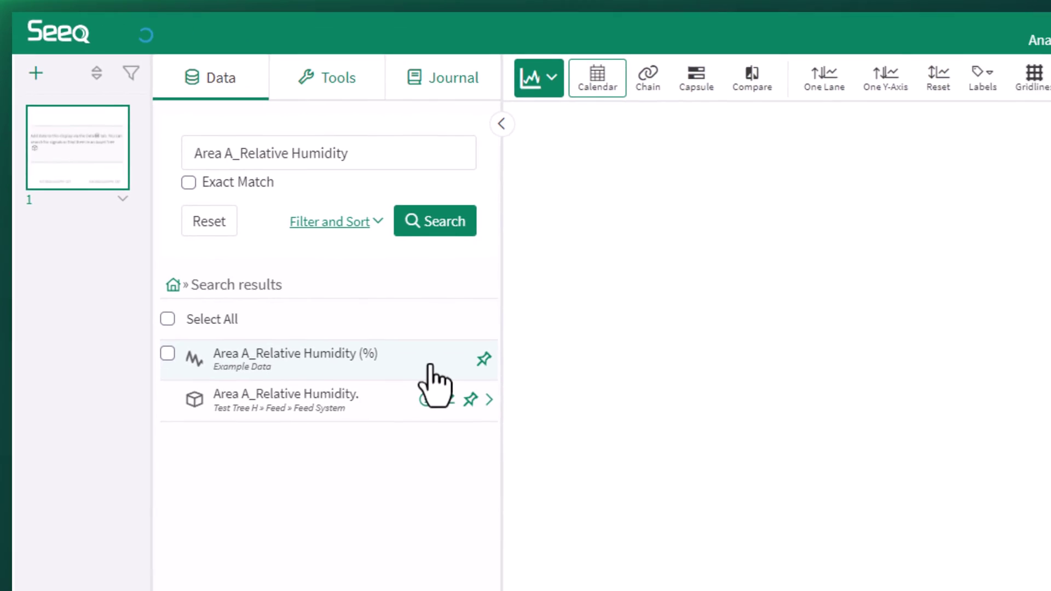
pyautogui.click(431, 366)
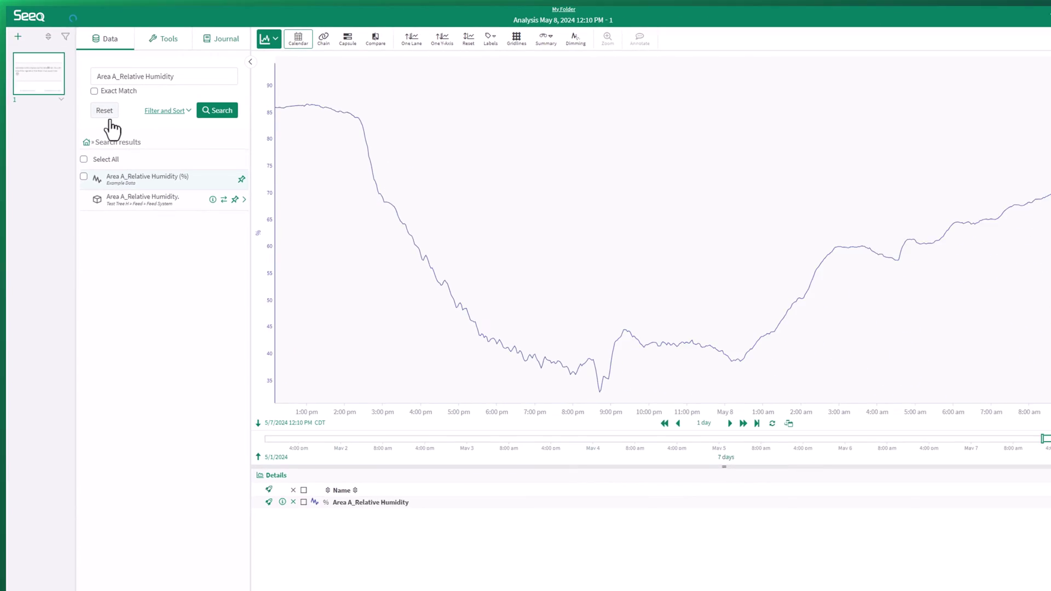
# - Reset the search, view the full Recently Accessed list, then return to the Data home view
pyautogui.click(97, 107)
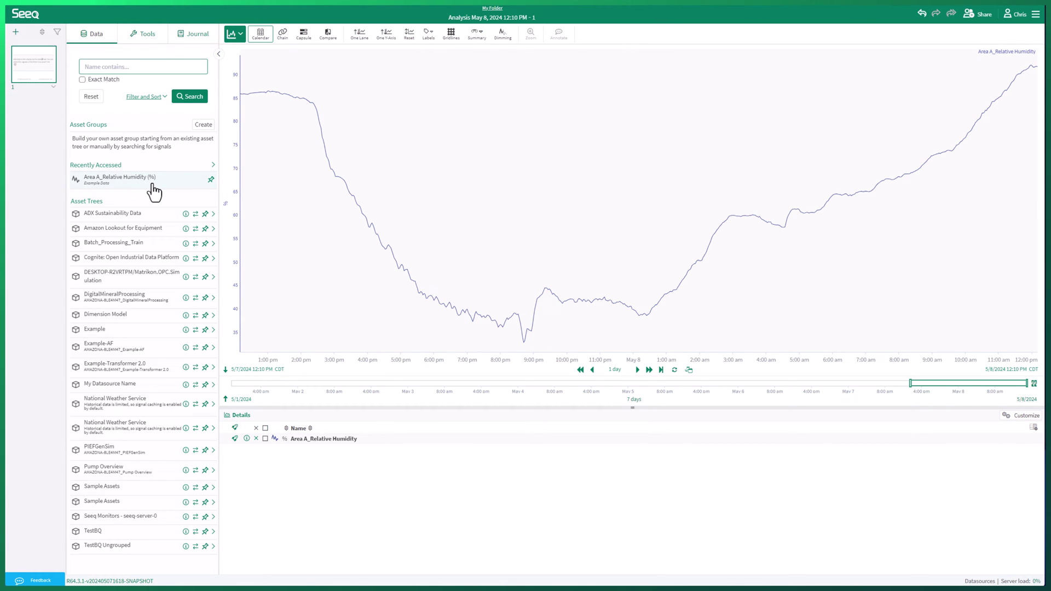
pyautogui.click(208, 166)
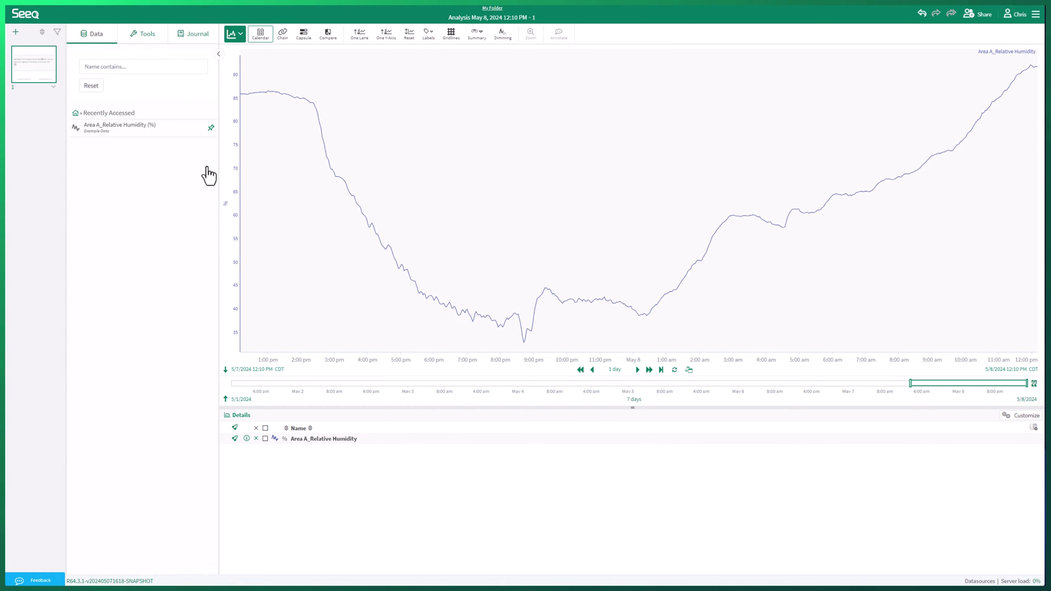
pyautogui.click(100, 66)
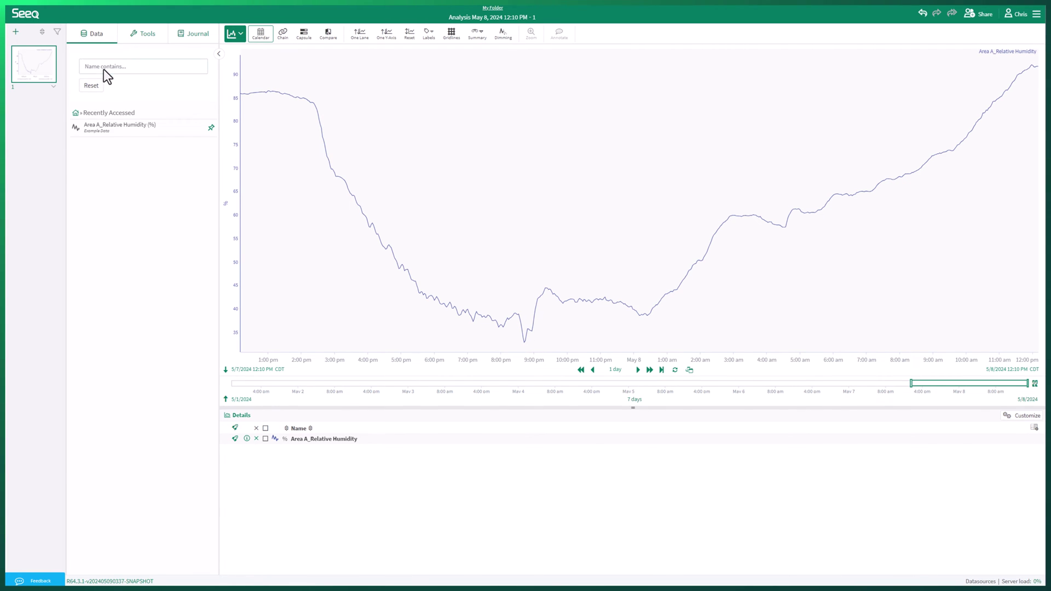
pyautogui.click(101, 85)
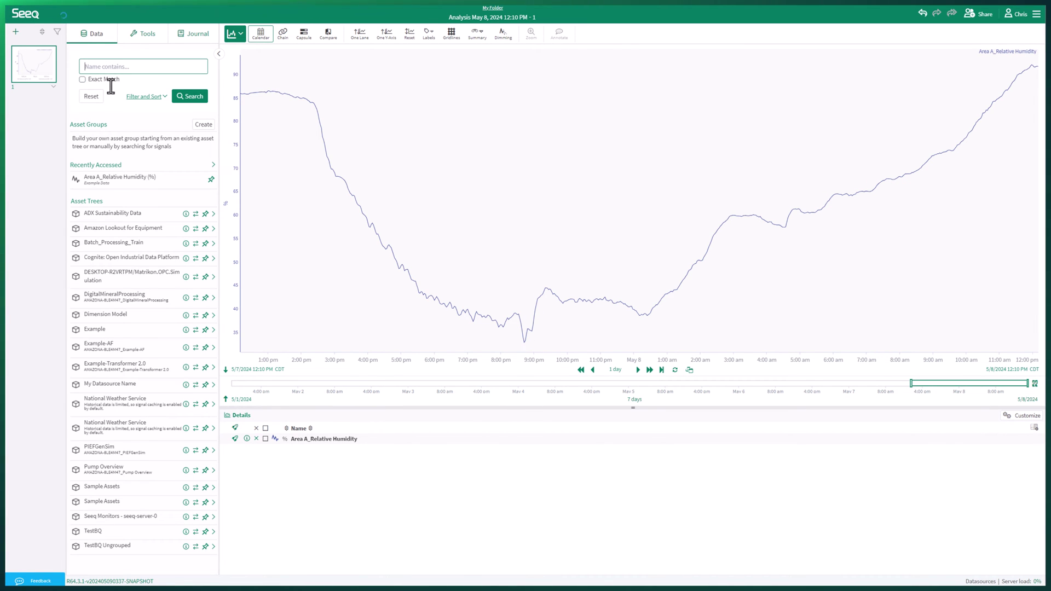
# - Run wildcard name searches for Area A_* and then Area ?_*
pyautogui.write('Area A_*')
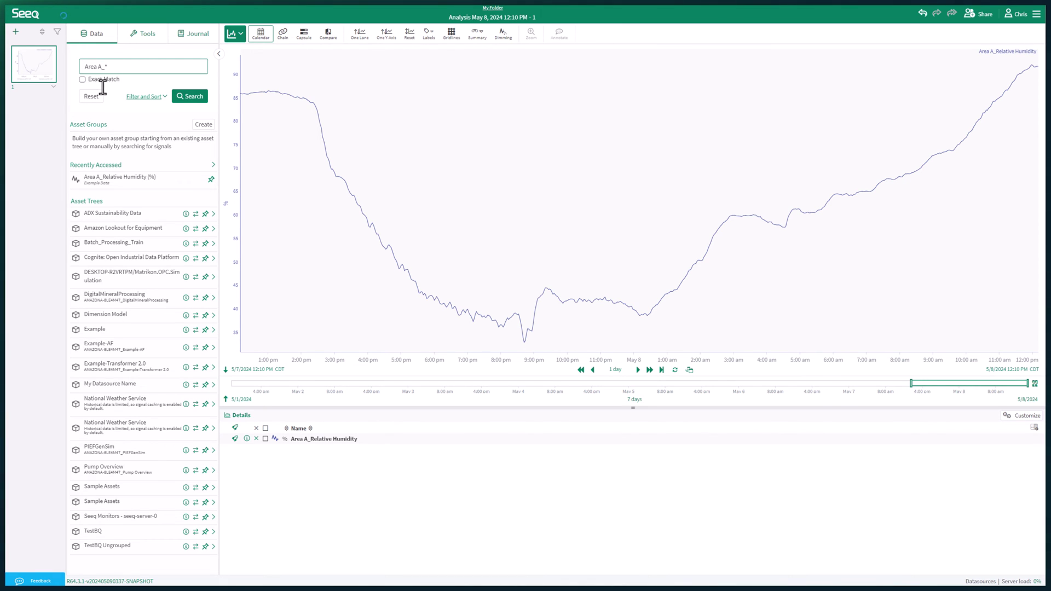
pyautogui.press('Return')
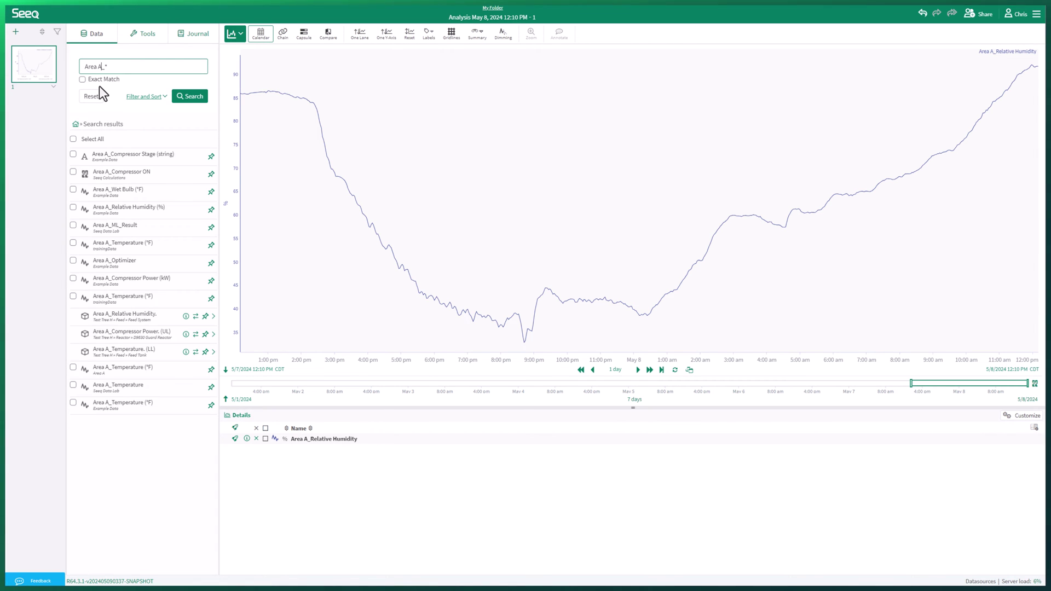
pyautogui.press('Return')
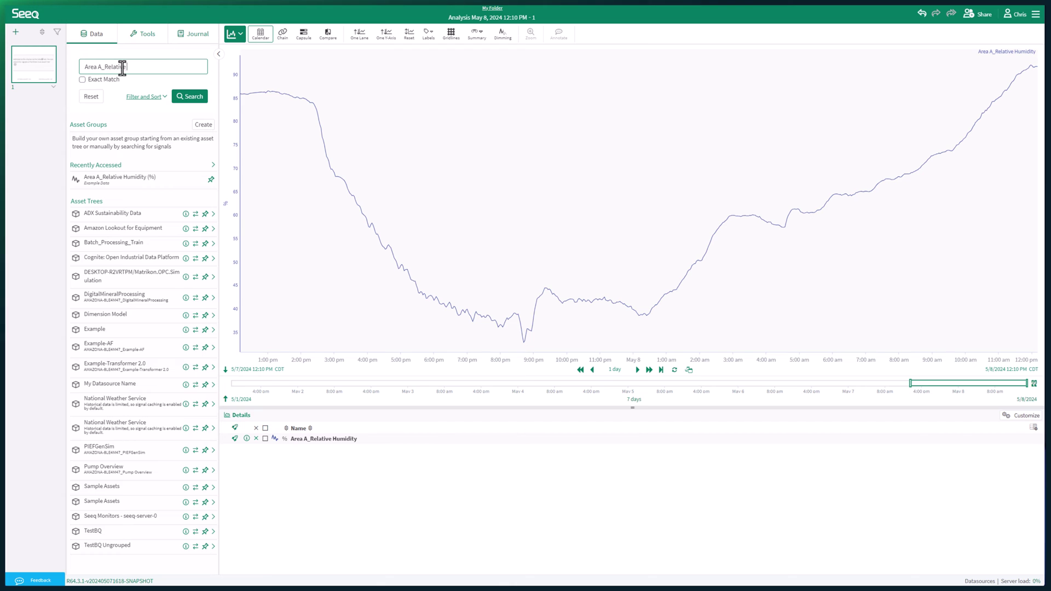
# - Search 'Area A_Relative Humidity' with the Types filter limited to Signal items
pyautogui.write('midity')
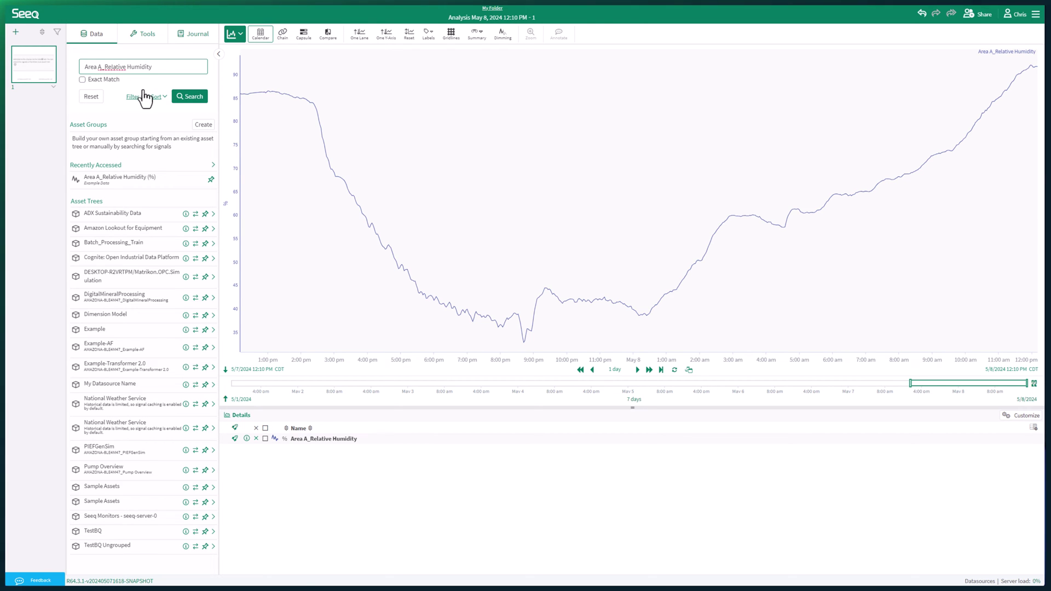
pyautogui.click(147, 96)
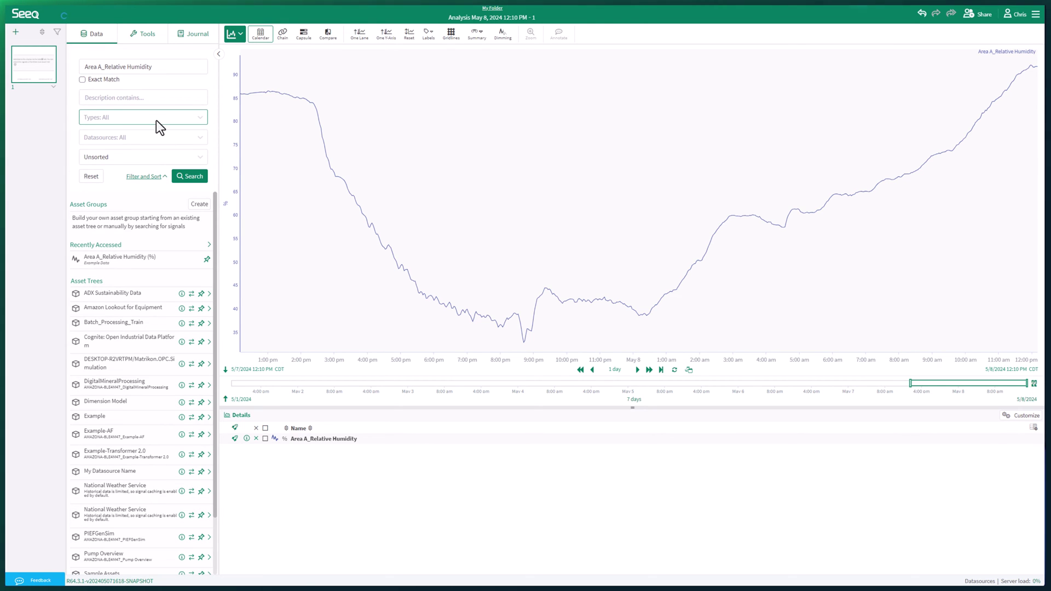
pyautogui.click(156, 120)
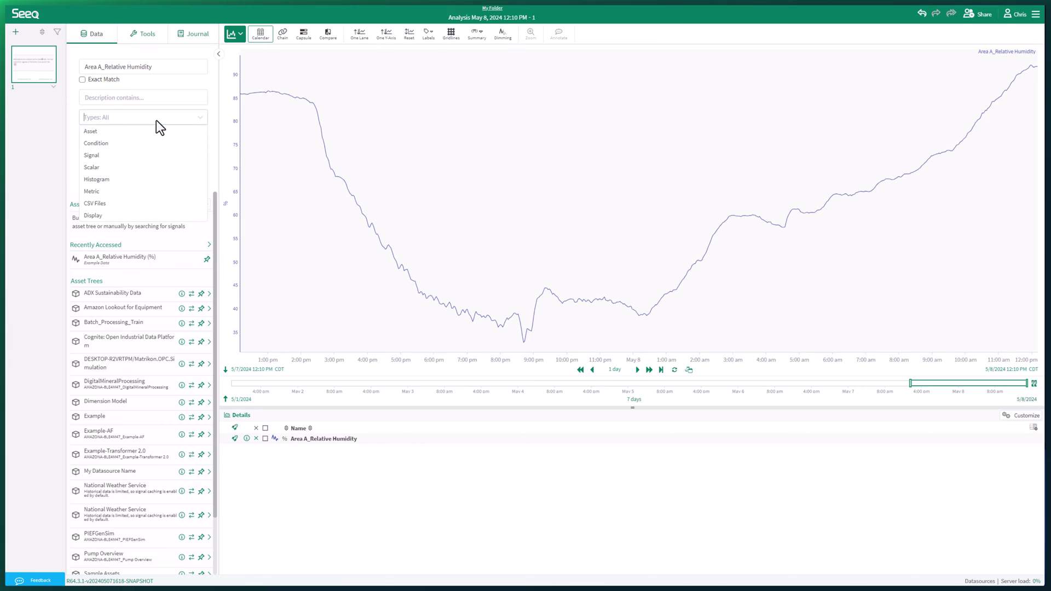
pyautogui.click(158, 155)
pyautogui.click(215, 164)
pyautogui.click(192, 177)
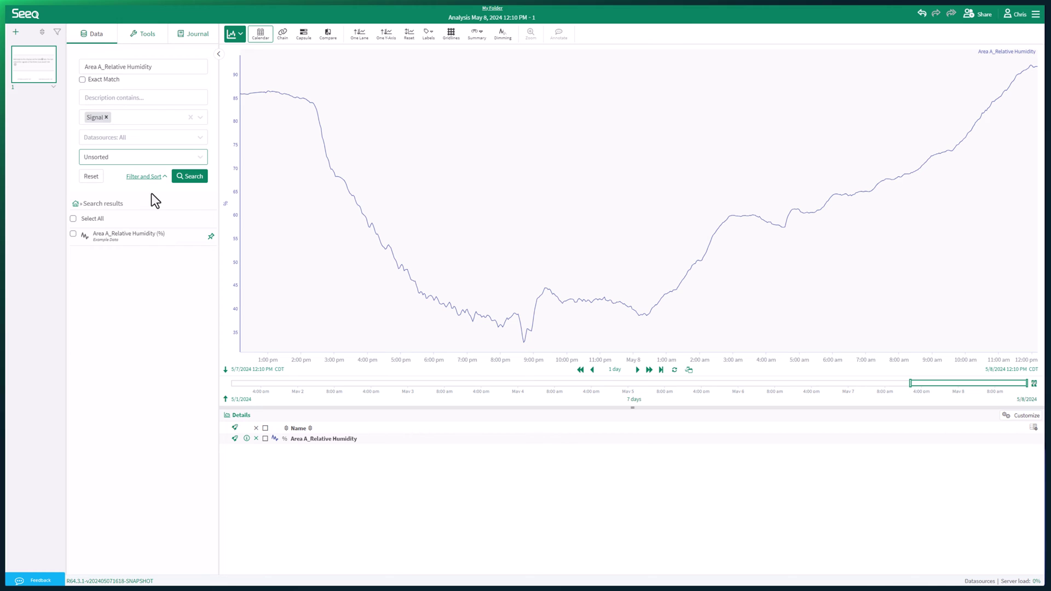
pyautogui.click(164, 67)
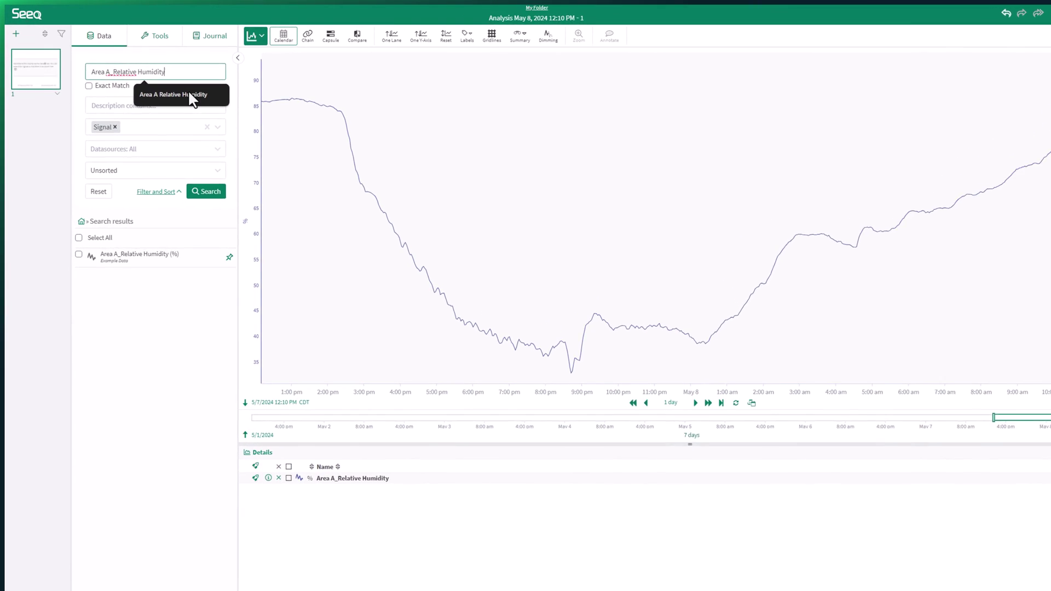
# - Turn the name search into the regex /Area [C-D]_Relative Humidity/ and run it
pyautogui.press('Home')
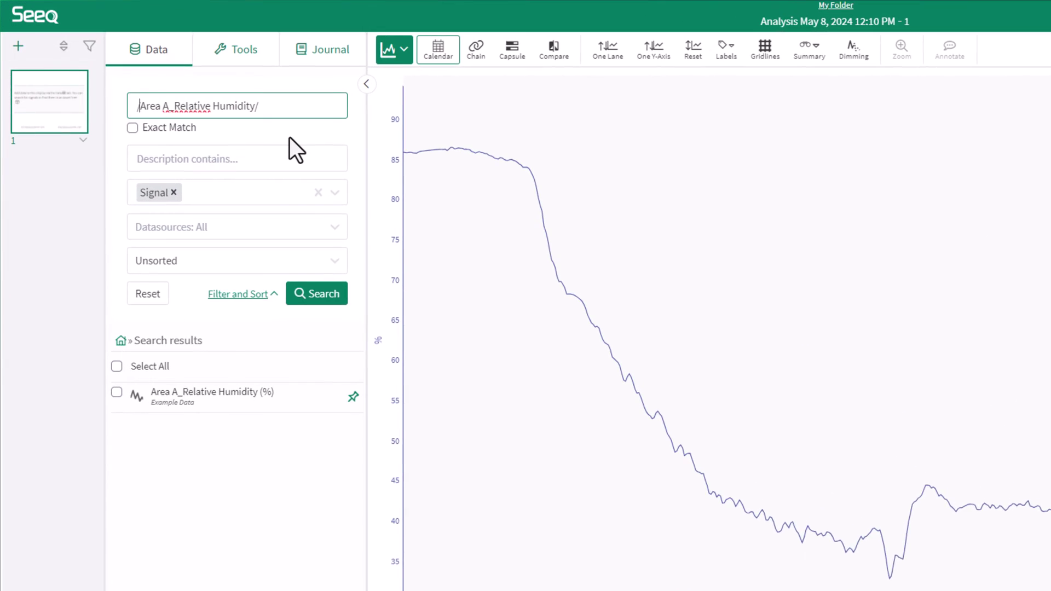
pyautogui.write('/')
pyautogui.press('Right')
pyautogui.press('Right')
pyautogui.press('Right')
pyautogui.press('Right')
pyautogui.press('Right')
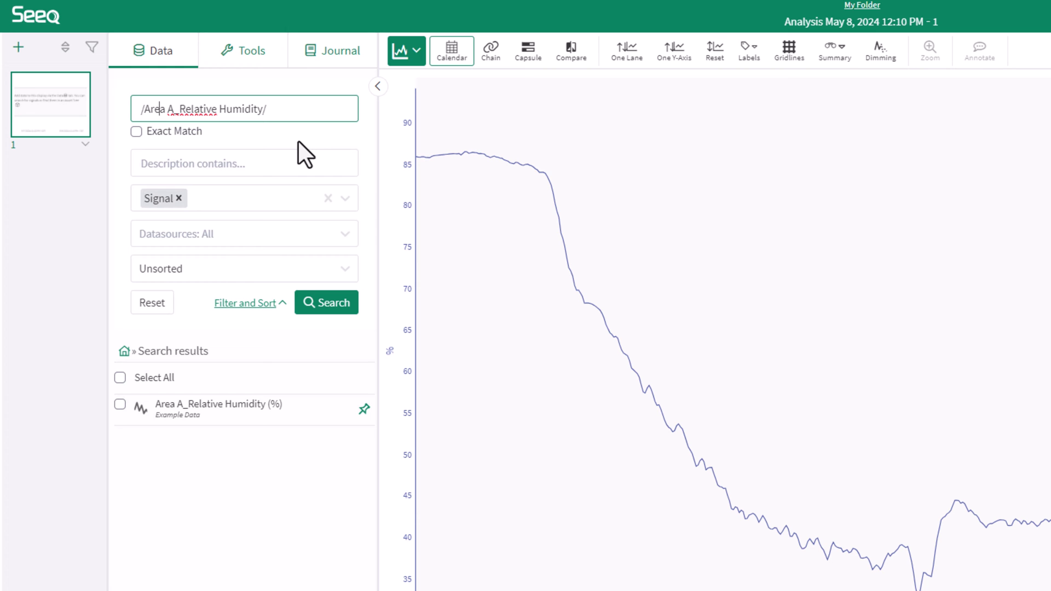
pyautogui.hotkey('shift', 'Right')
pyautogui.write('[C-D]')
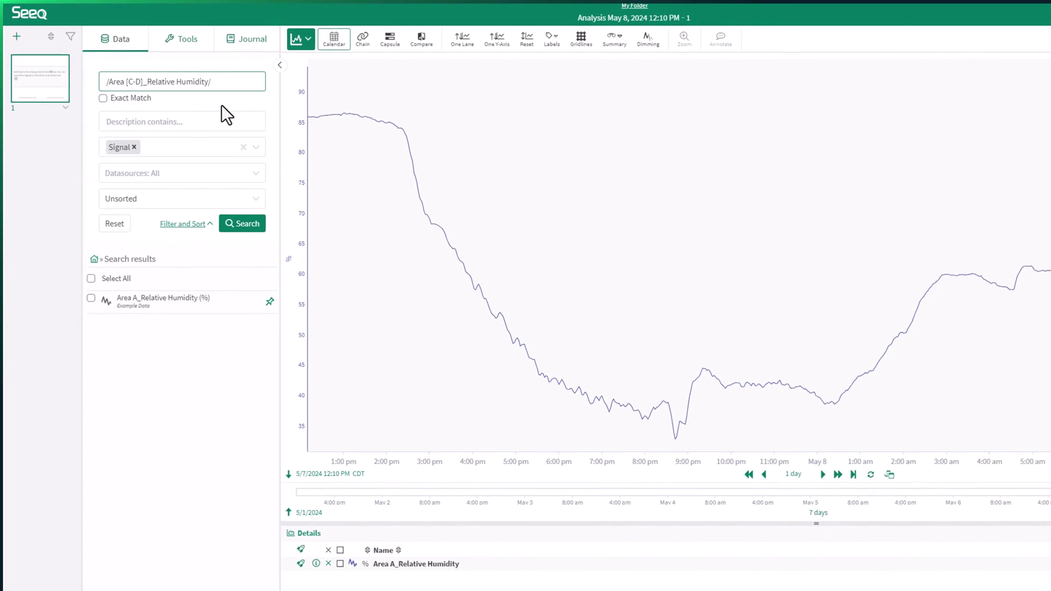
pyautogui.press('Return')
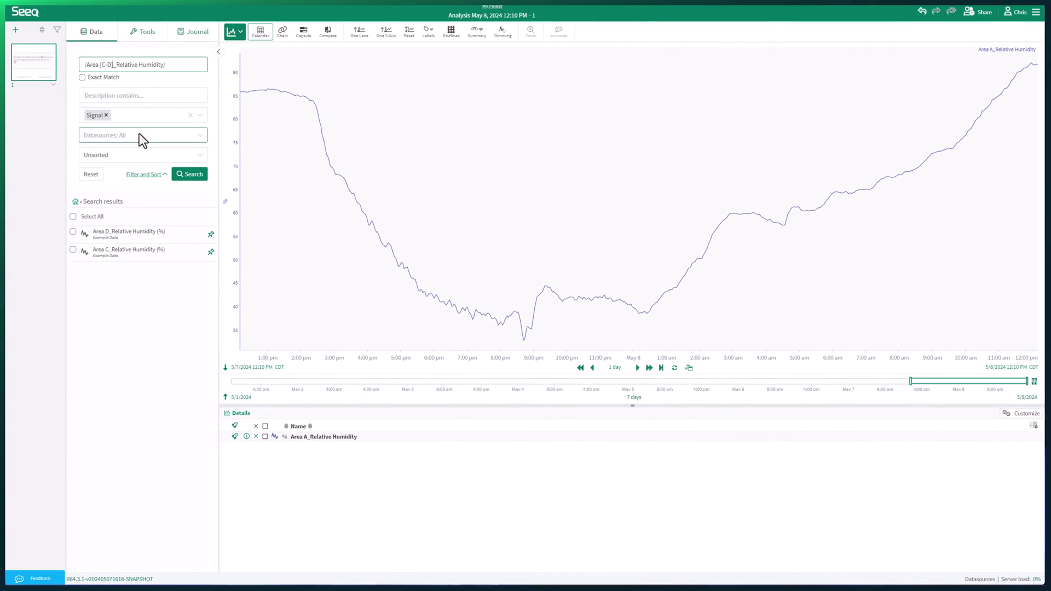
# - Search within Example » Cooling Tower 2 for 'Compressor Power' signals
pyautogui.click(92, 176)
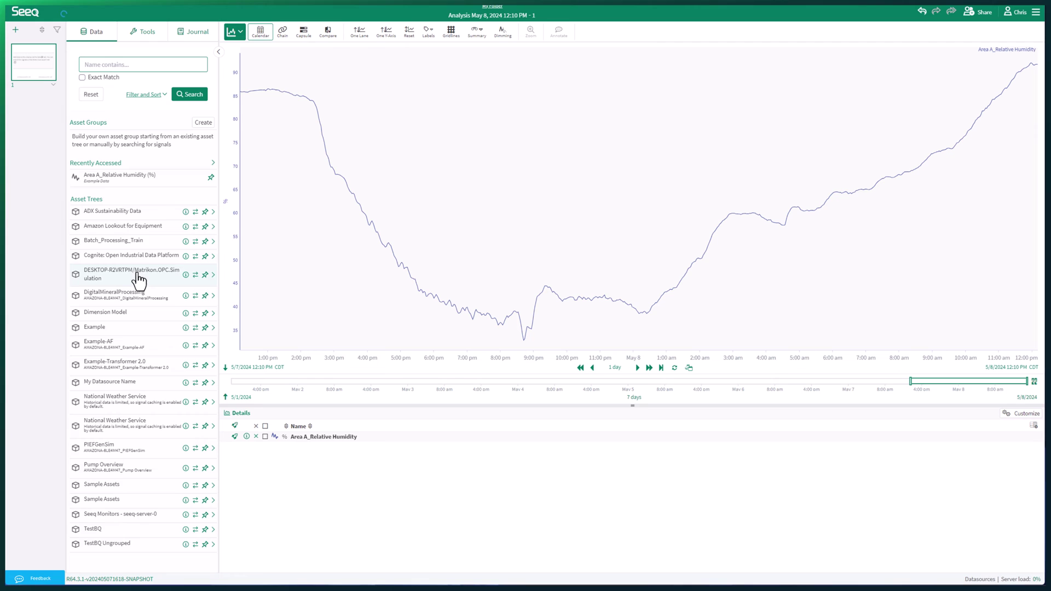
pyautogui.click(135, 333)
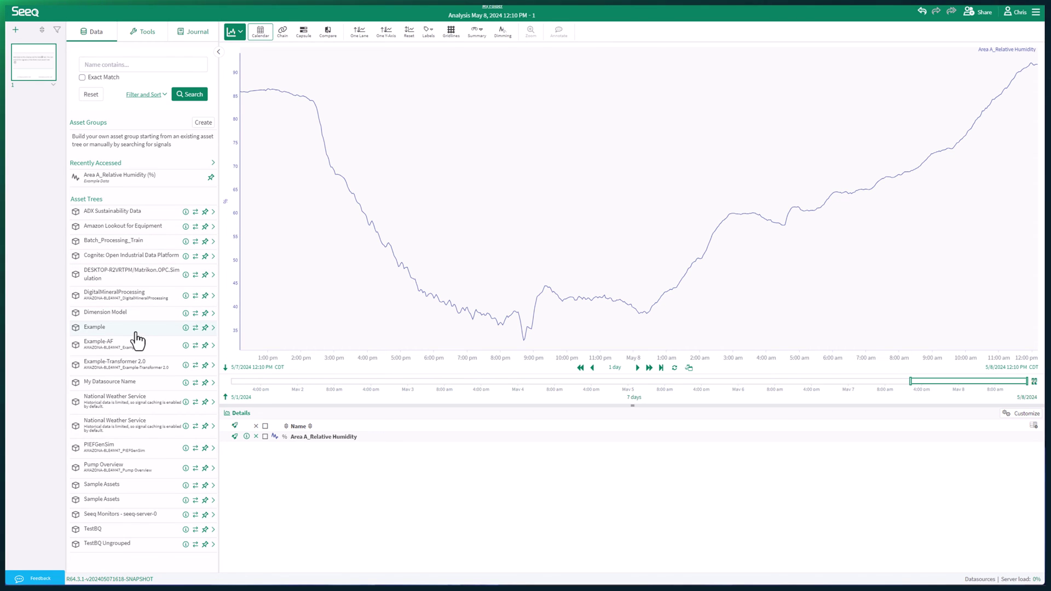
pyautogui.click(129, 188)
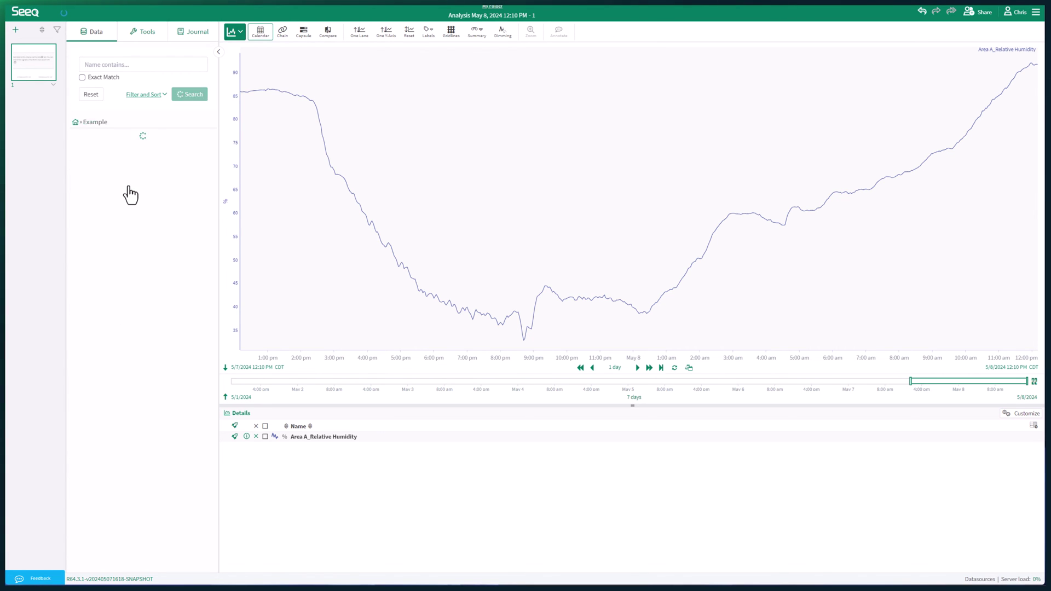
pyautogui.click(125, 67)
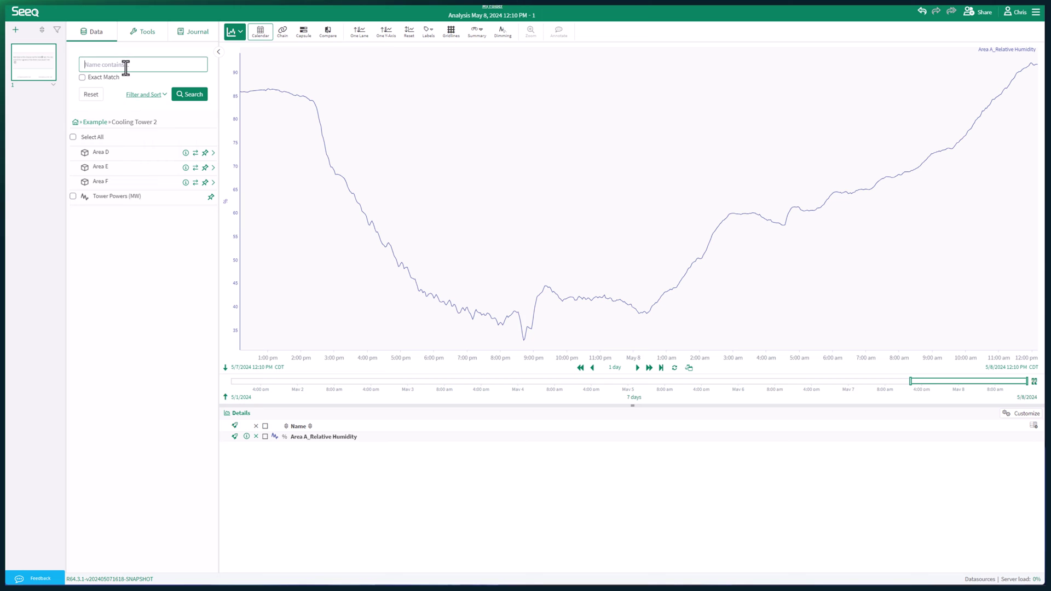
pyautogui.write('Compressor Po')
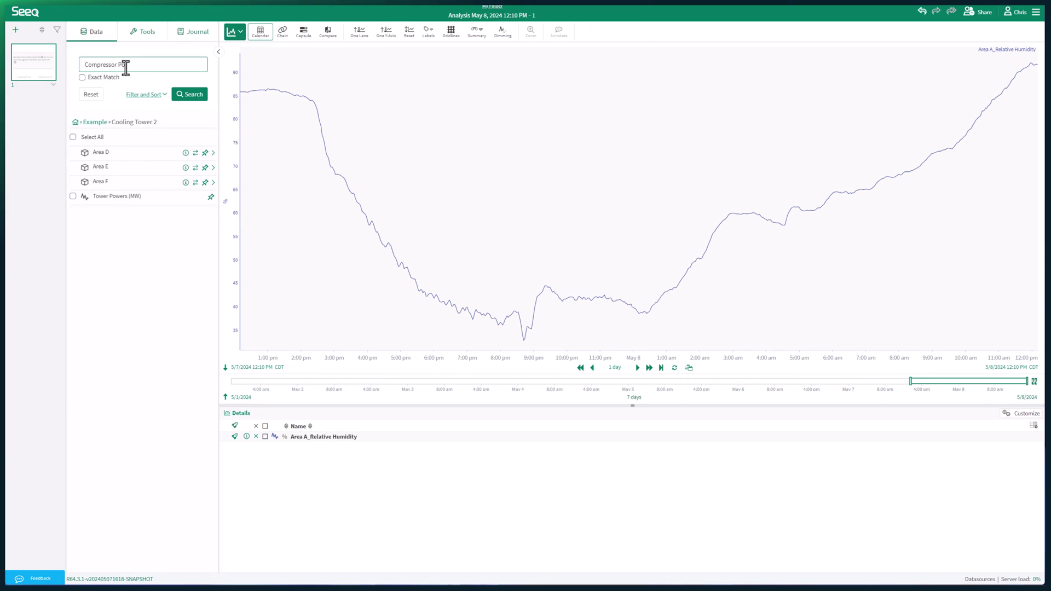
pyautogui.write('wer')
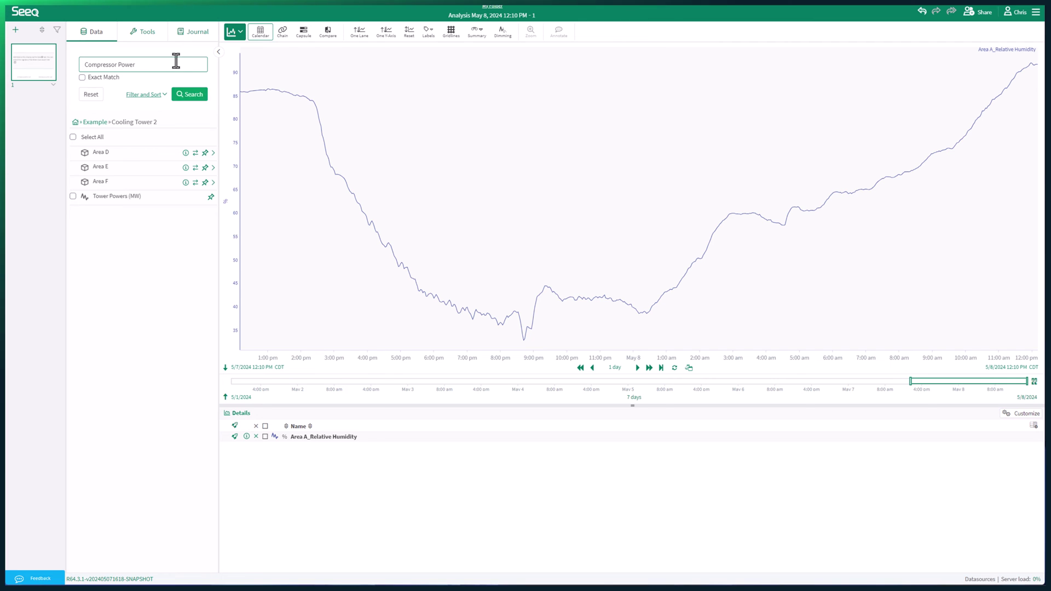
pyautogui.click(188, 97)
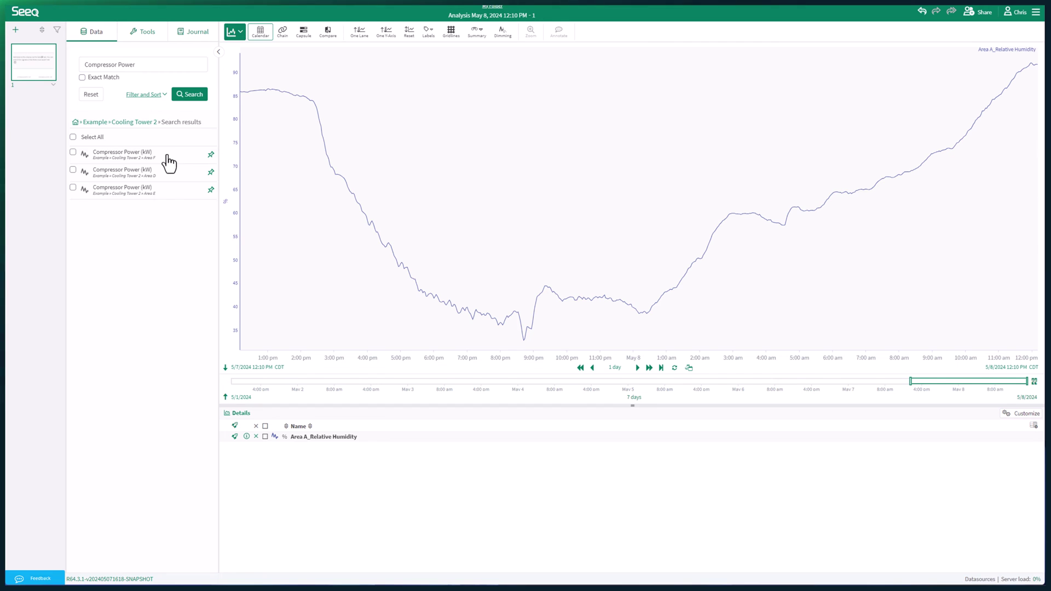
# - Pin Cooling Tower 1 Area A's Compressor Power (kW) signal and the Area A asset
pyautogui.click(91, 94)
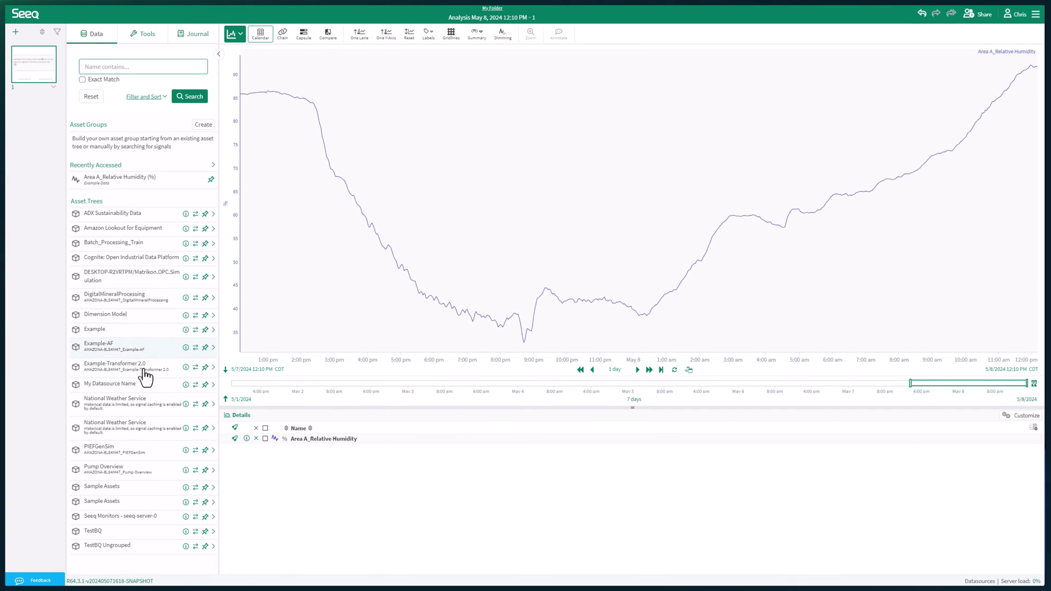
pyautogui.click(154, 331)
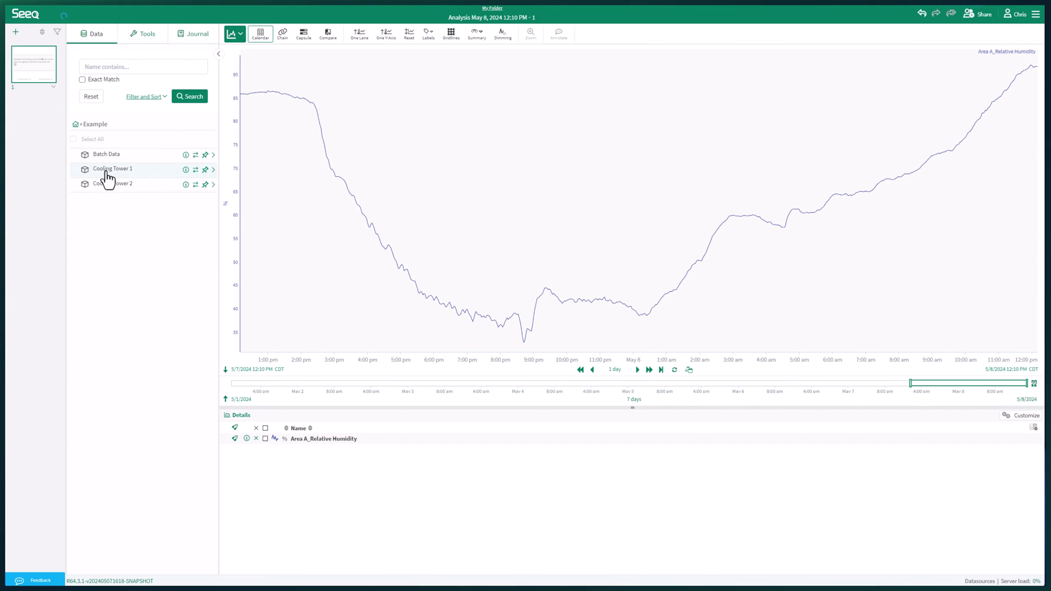
pyautogui.click(107, 171)
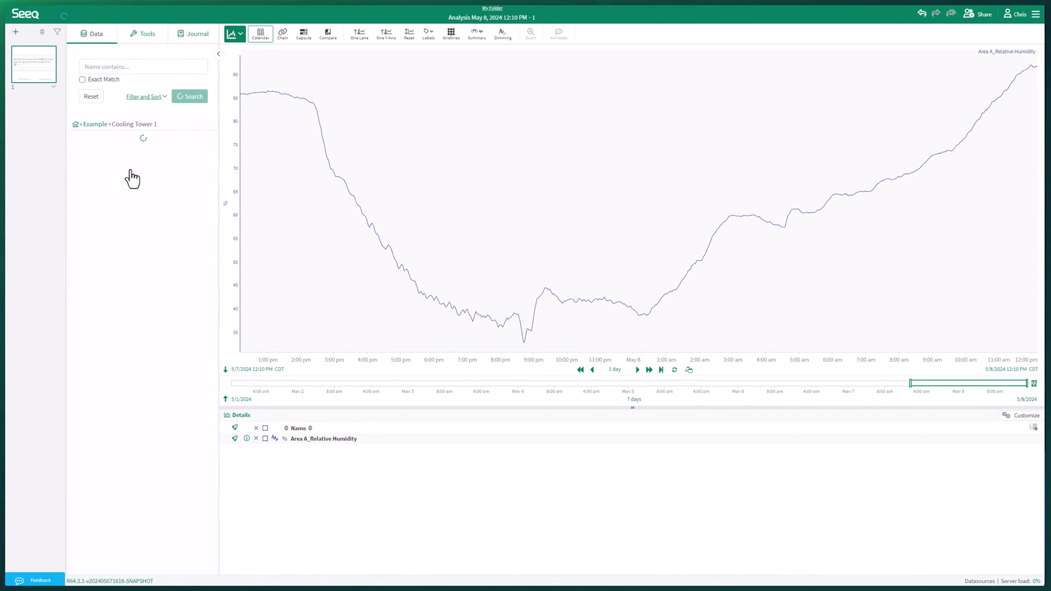
pyautogui.click(131, 181)
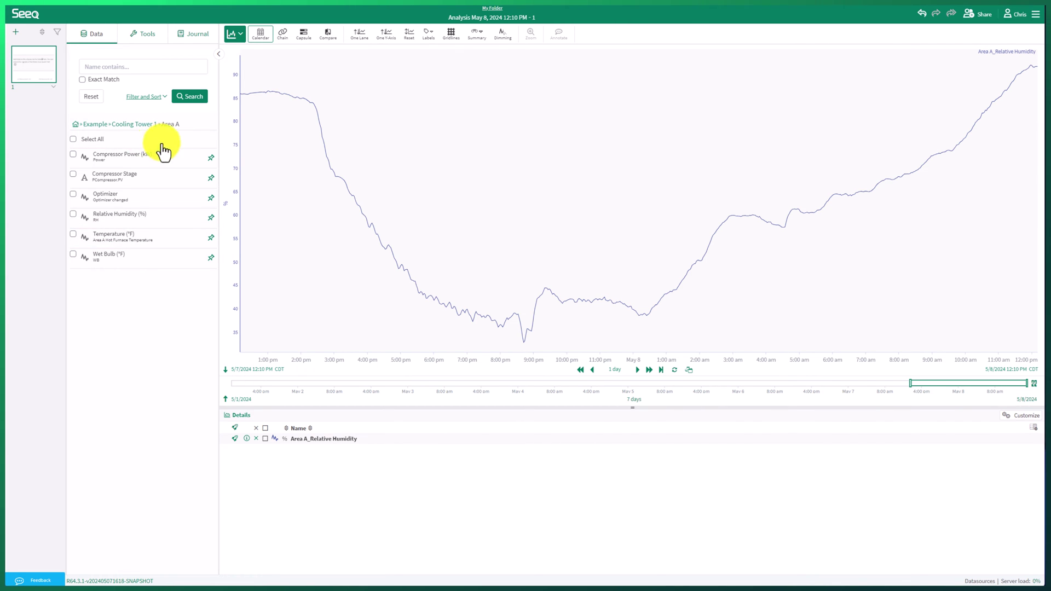
pyautogui.click(211, 159)
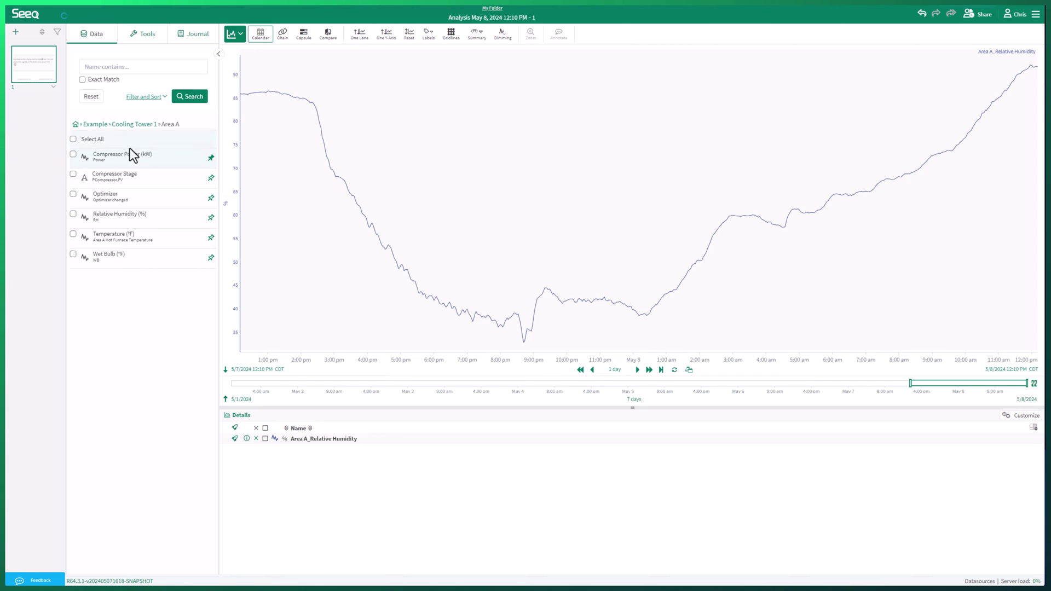
pyautogui.click(139, 126)
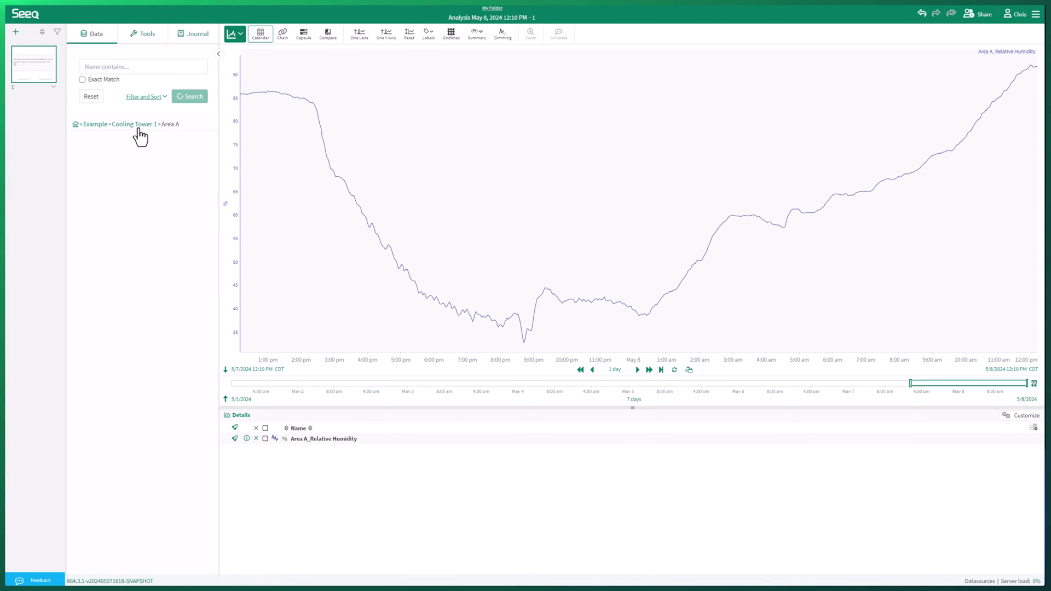
pyautogui.click(204, 156)
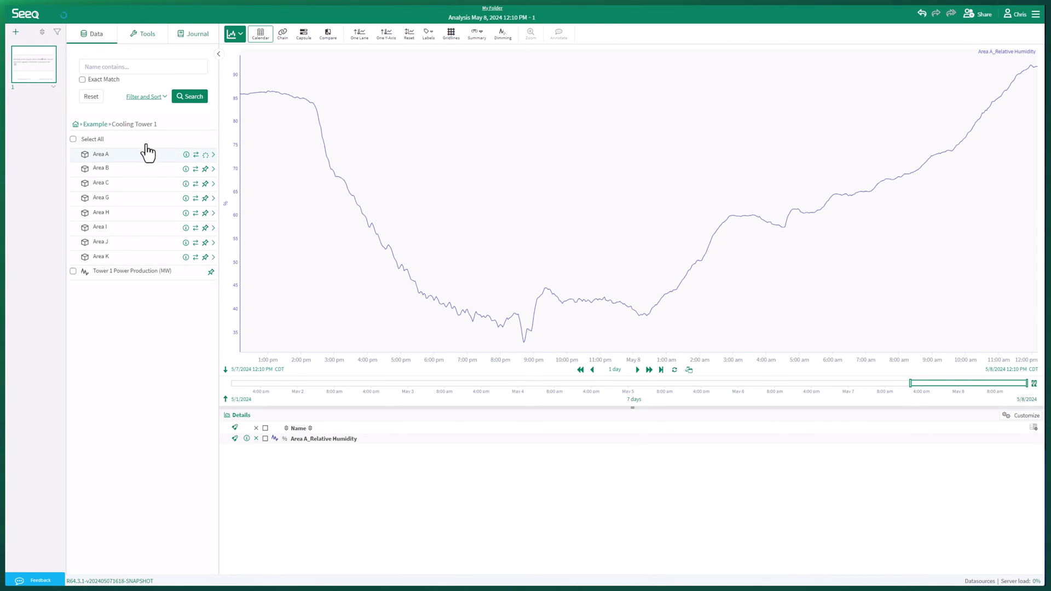
# - Open pinned Area A from data home, then unpin Area A and Compressor Power (kW)
pyautogui.click(76, 125)
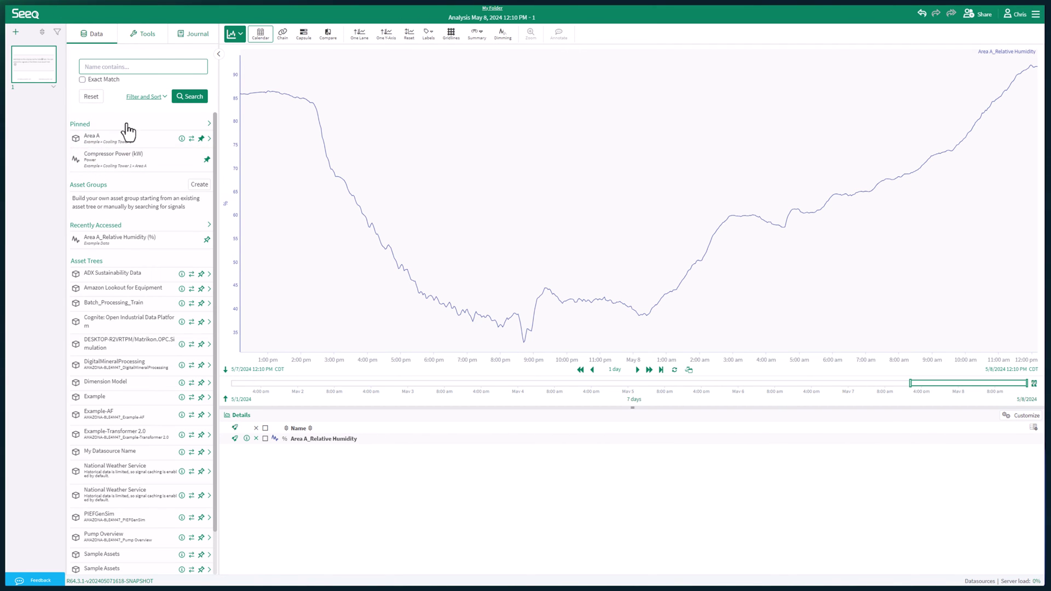
pyautogui.click(119, 158)
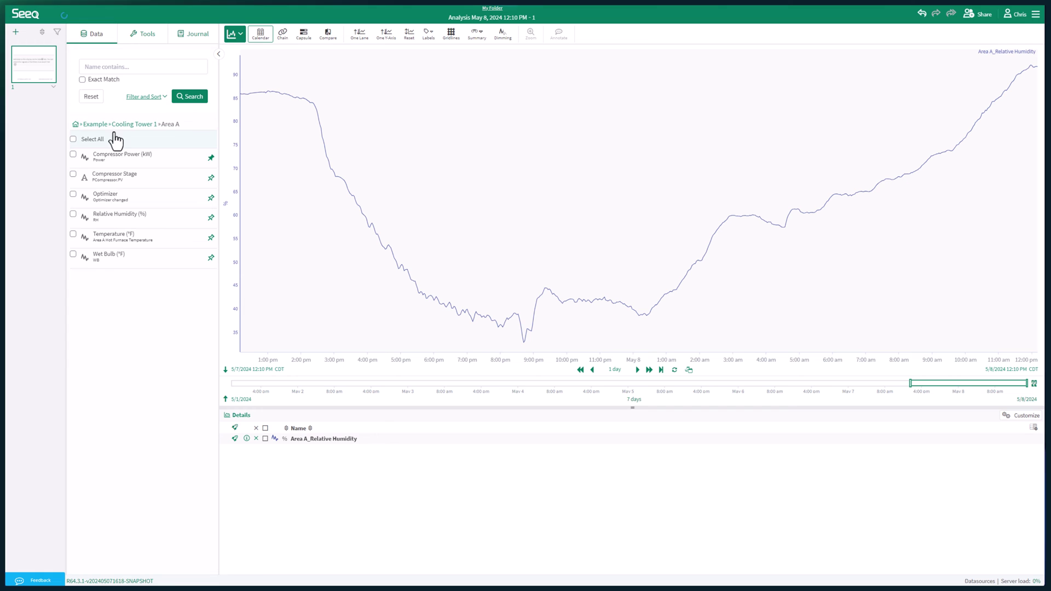
pyautogui.click(77, 125)
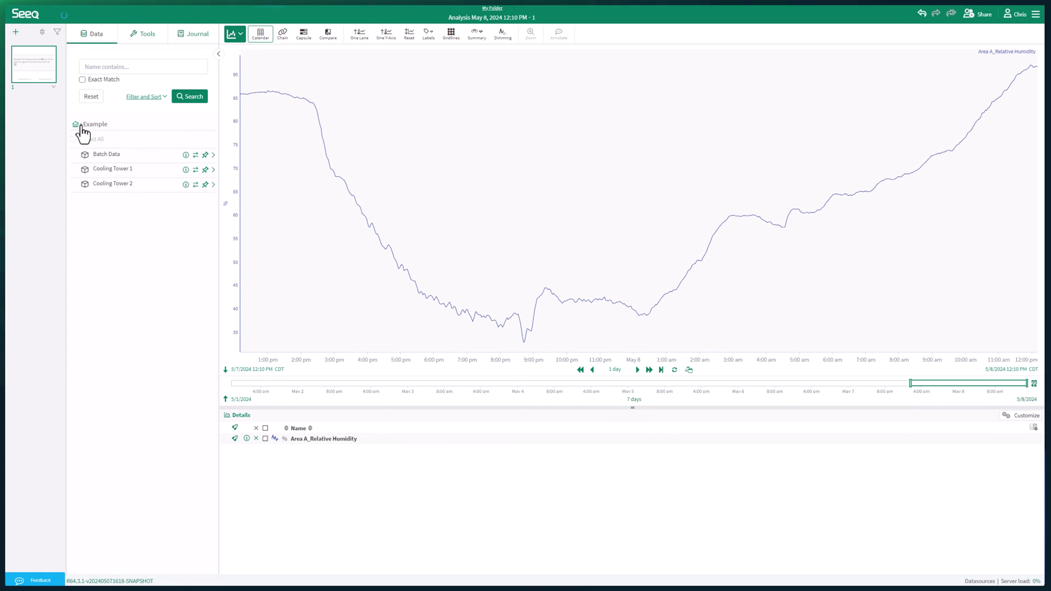
pyautogui.click(91, 97)
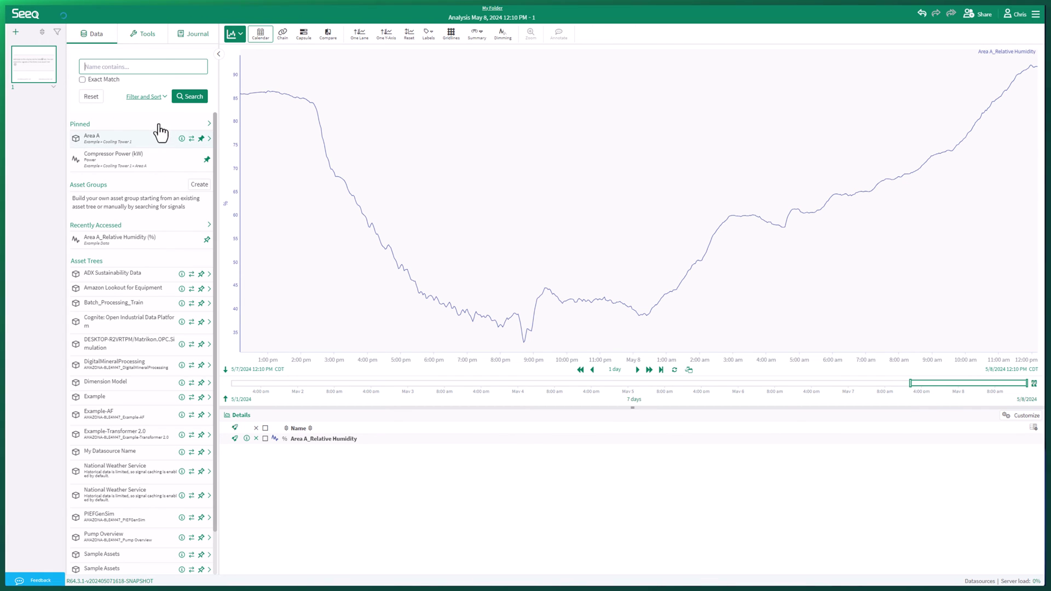
pyautogui.click(202, 139)
pyautogui.click(207, 142)
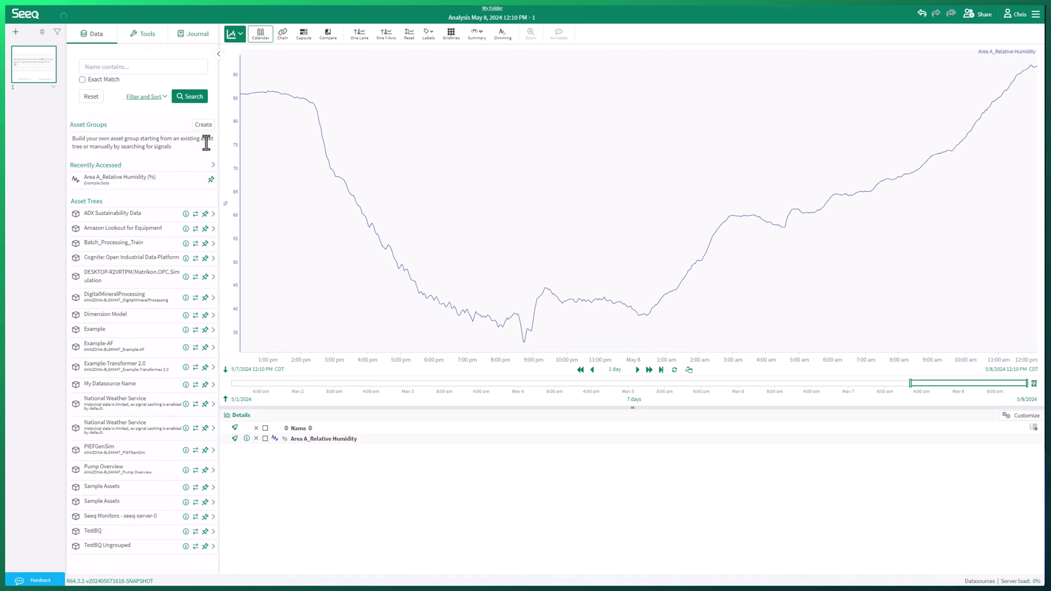
# - Add Area A's Temperature (°F) signal from the Example tree to the trend
pyautogui.click(96, 329)
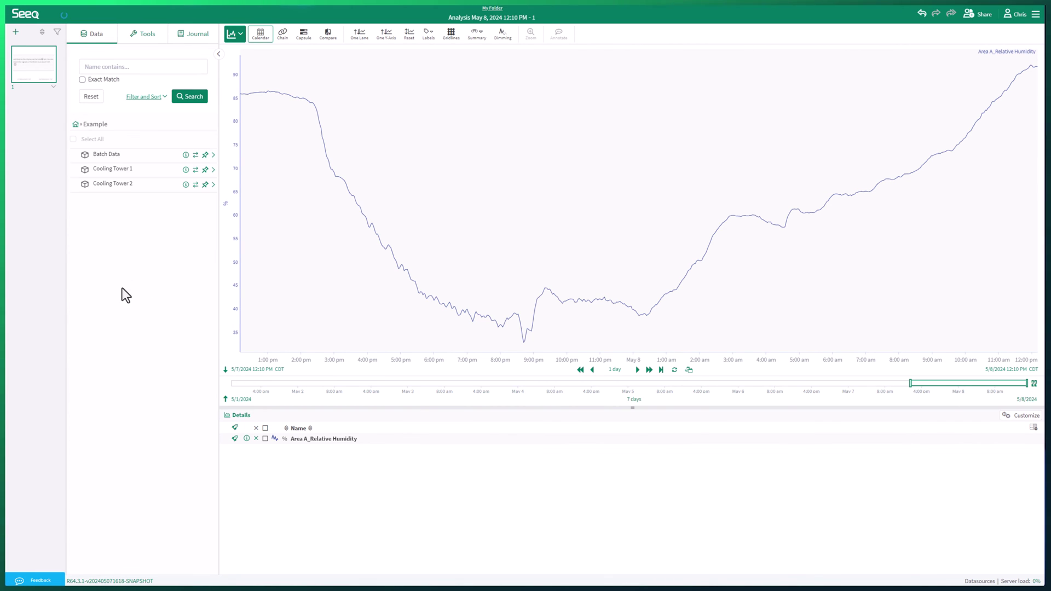
pyautogui.click(140, 181)
pyautogui.click(130, 159)
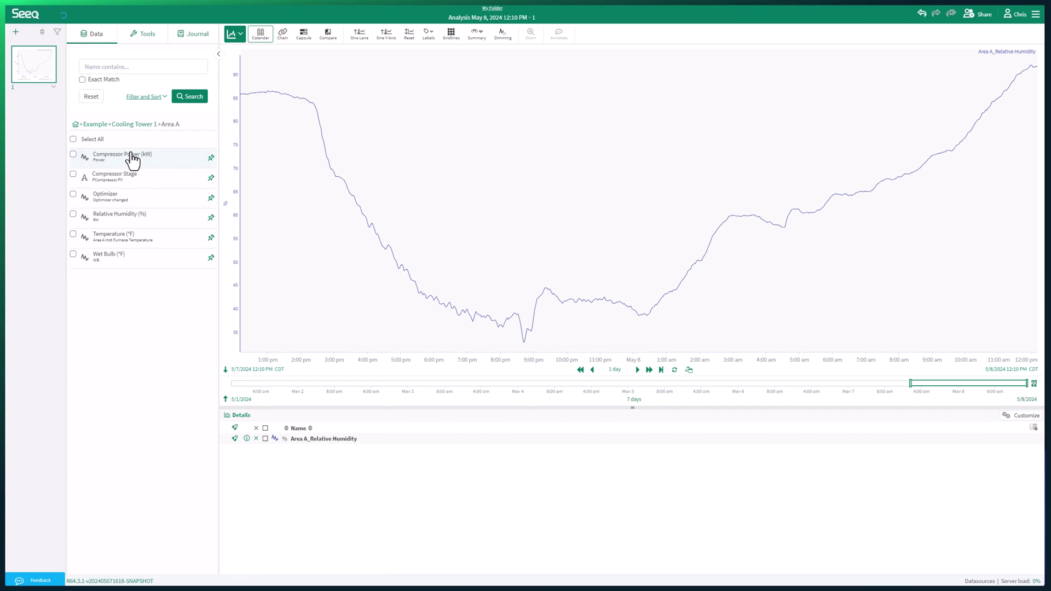
pyautogui.click(135, 237)
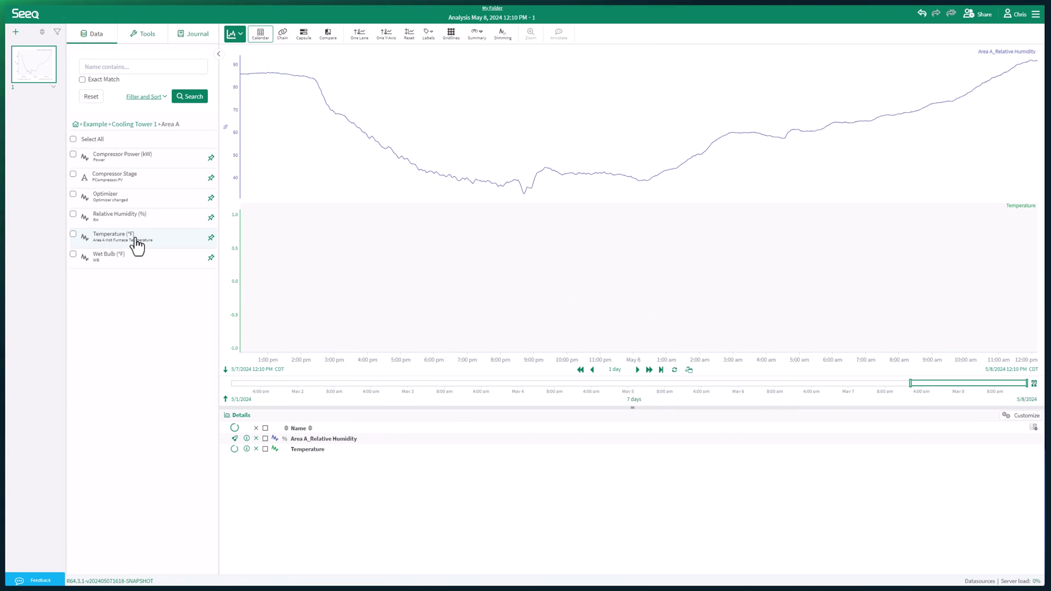
pyautogui.click(142, 129)
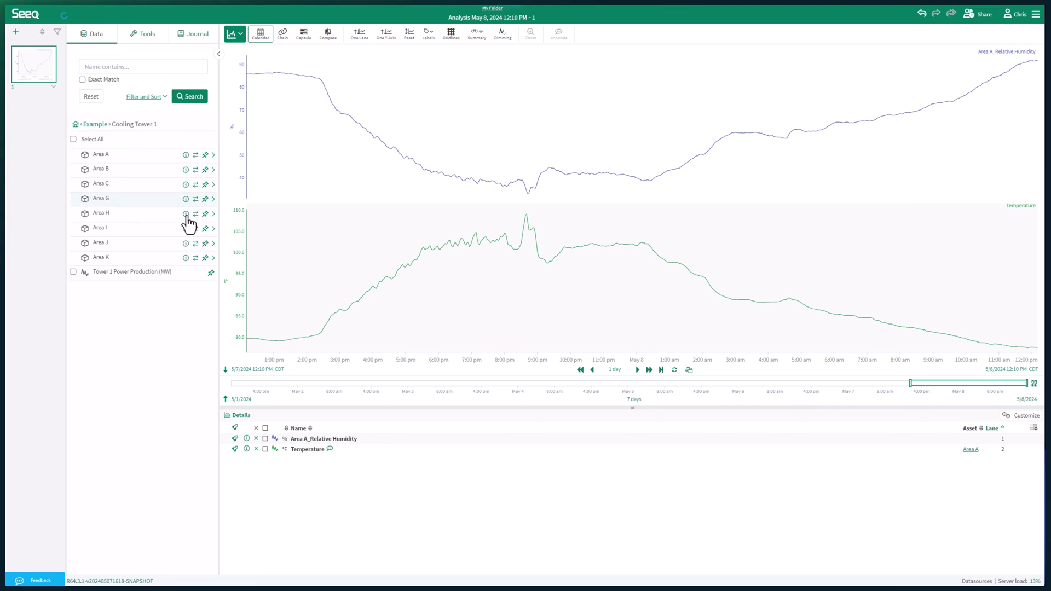
# - Remove Relative Humidity and swap the Temperature trend to Area B, then Area C
pyautogui.click(256, 438)
pyautogui.click(196, 169)
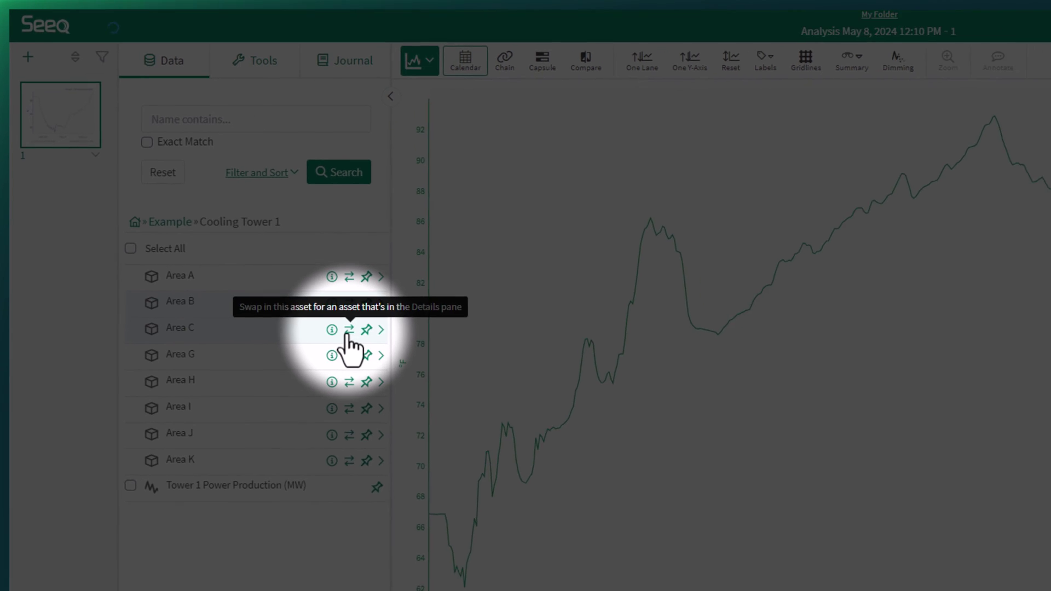
pyautogui.click(290, 274)
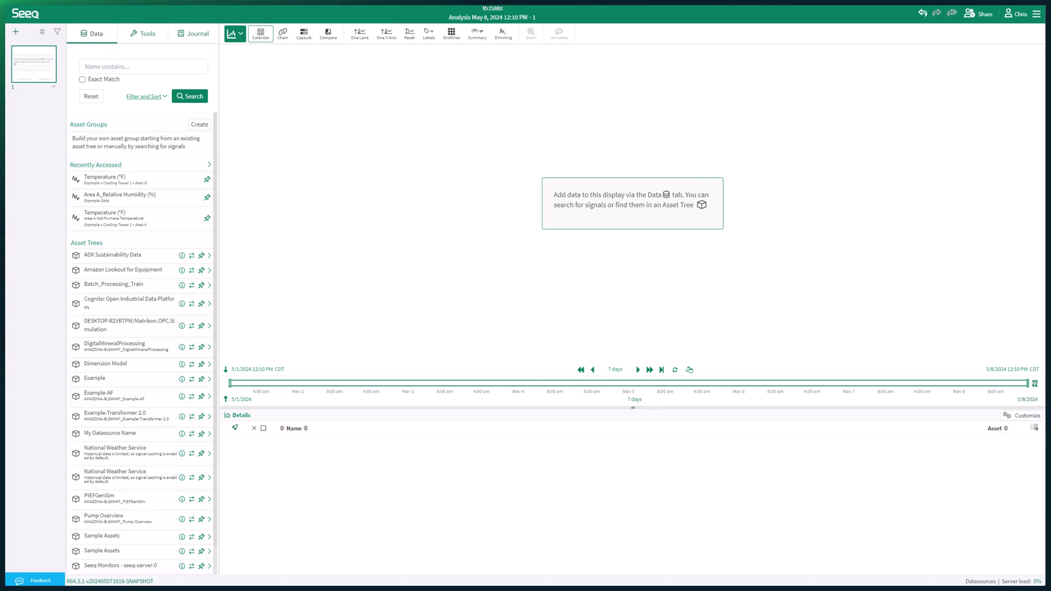
# - Import data.csv via Import/Export > Import CSV with the timezone set to US/Central
pyautogui.click(136, 32)
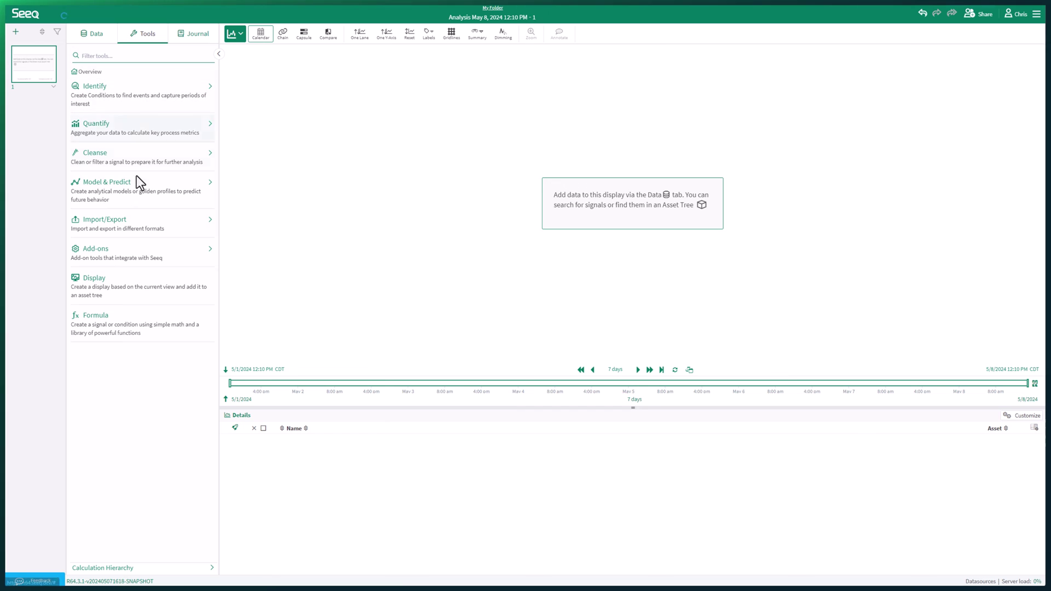
pyautogui.click(136, 234)
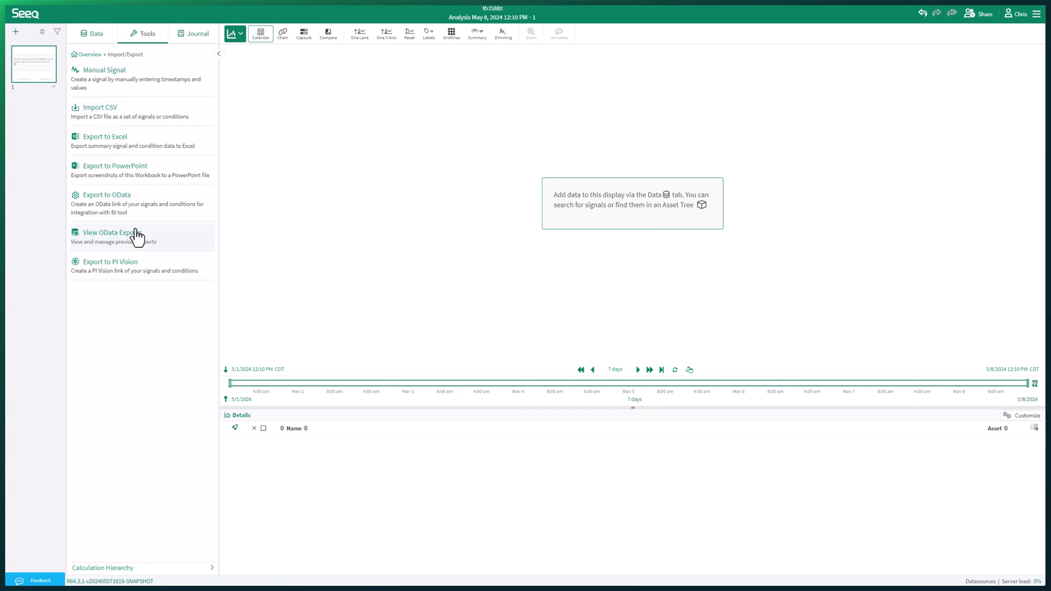
pyautogui.click(129, 125)
pyautogui.moveTo(47, 208); pyautogui.dragTo(100, 143)
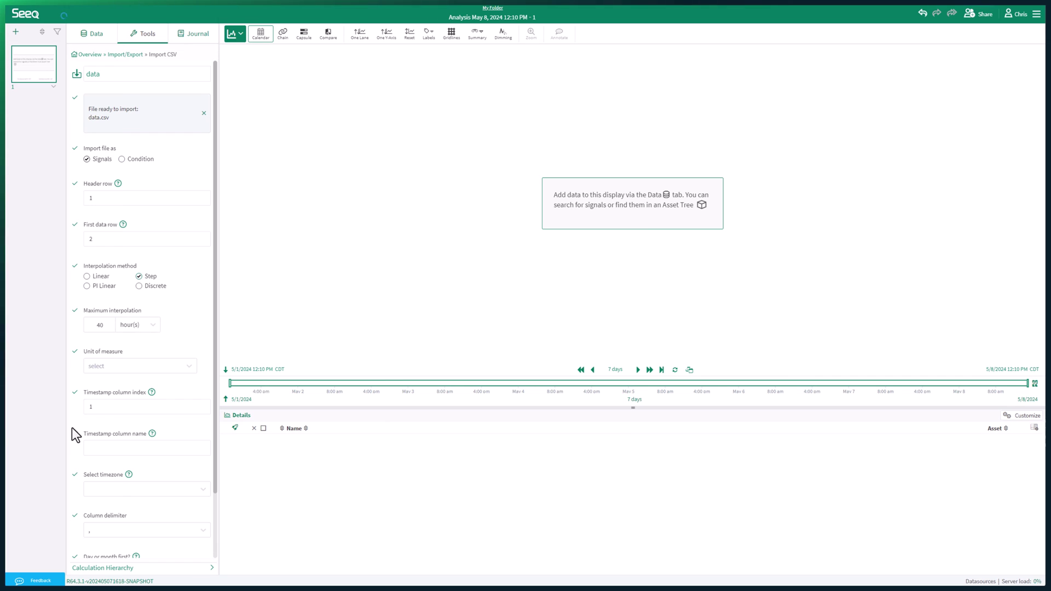
pyautogui.scroll(-2, 71, 429)
pyautogui.click(136, 414)
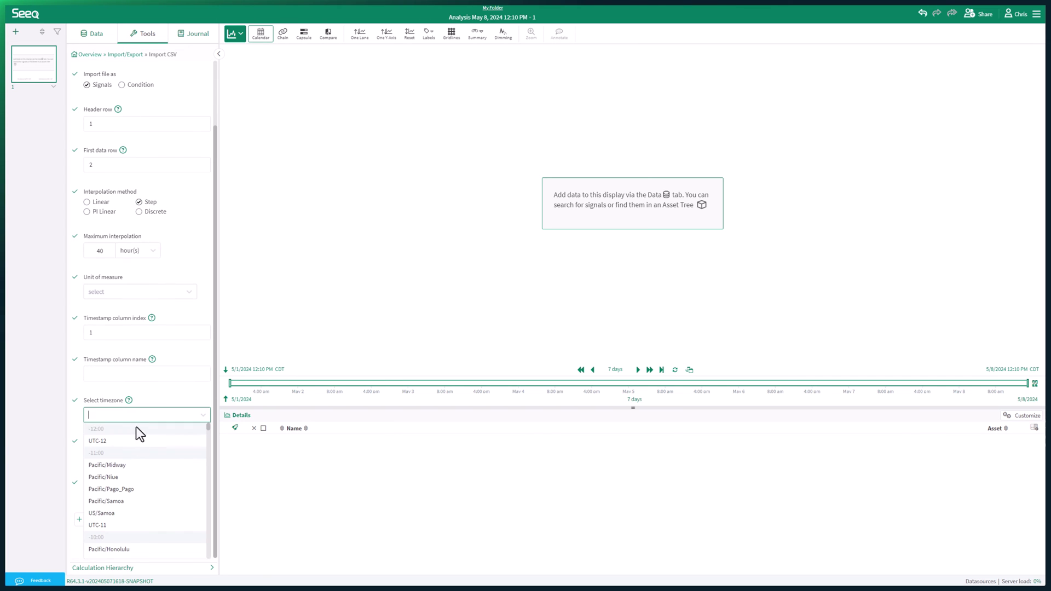
pyautogui.write('central')
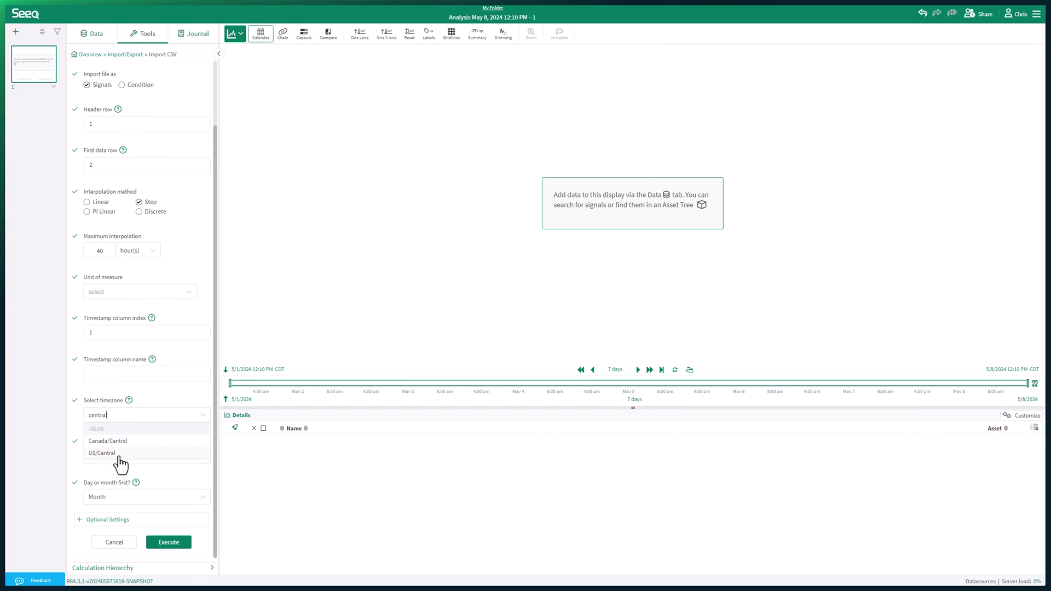
pyautogui.click(118, 455)
pyautogui.click(164, 543)
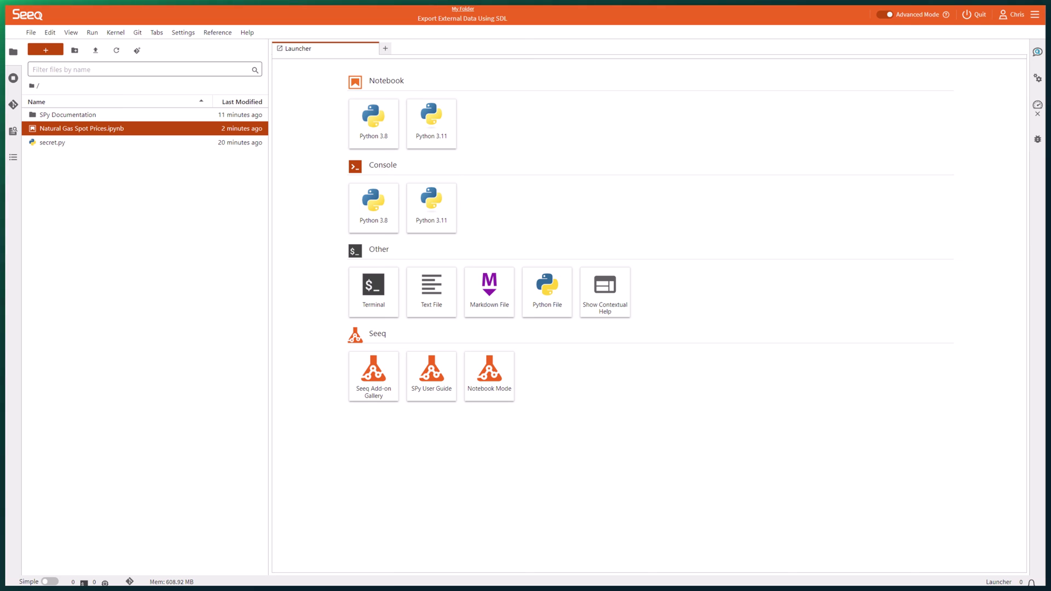
# - Open the Natural Gas Spot Prices notebook and run its imports and price-fetching cells
pyautogui.doubleClick(63, 130)
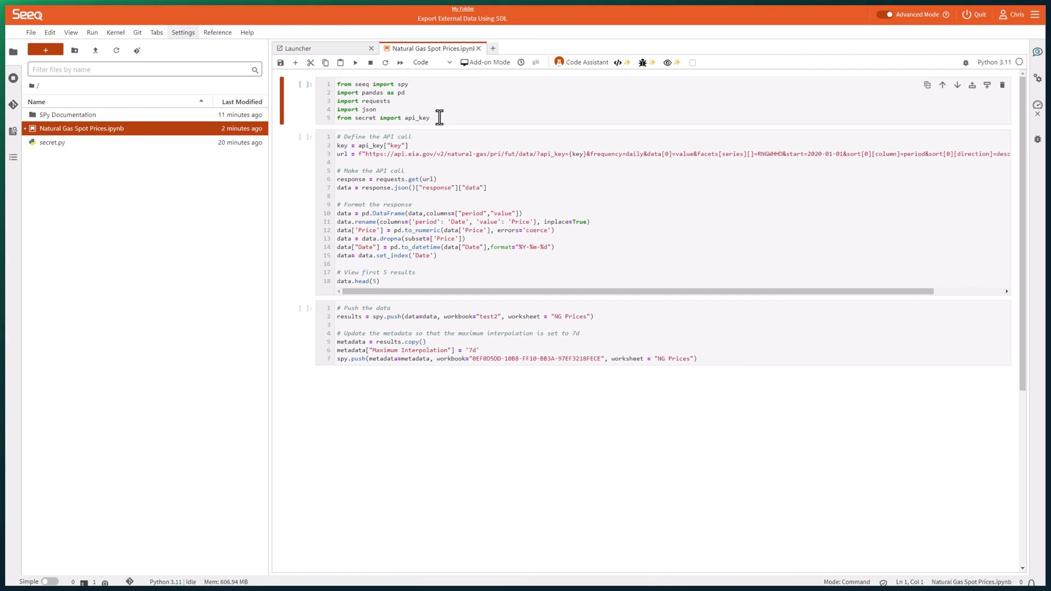
pyautogui.hotkey('ctrl', 'Return')
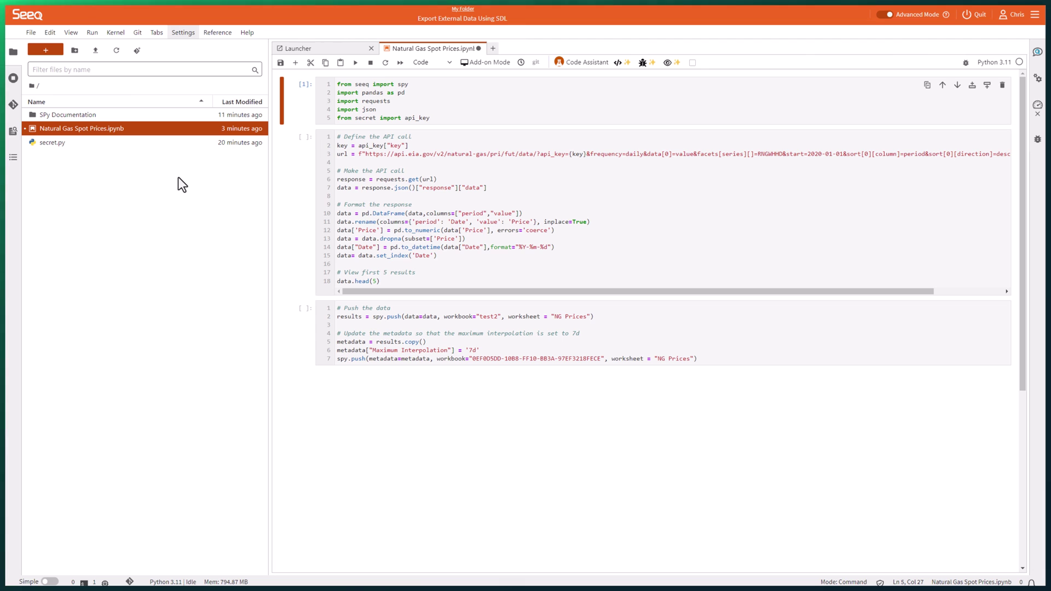
pyautogui.click(463, 218)
pyautogui.hotkey('ctrl', 'Return')
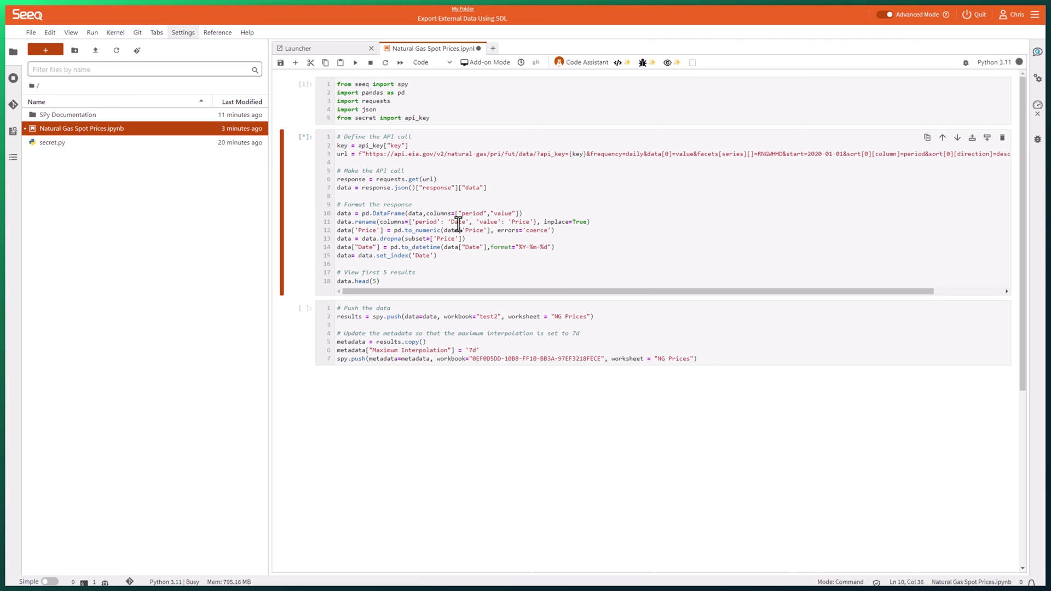
# - Run the push cell to send the Price signal to the NG Prices worksheet
pyautogui.click(669, 446)
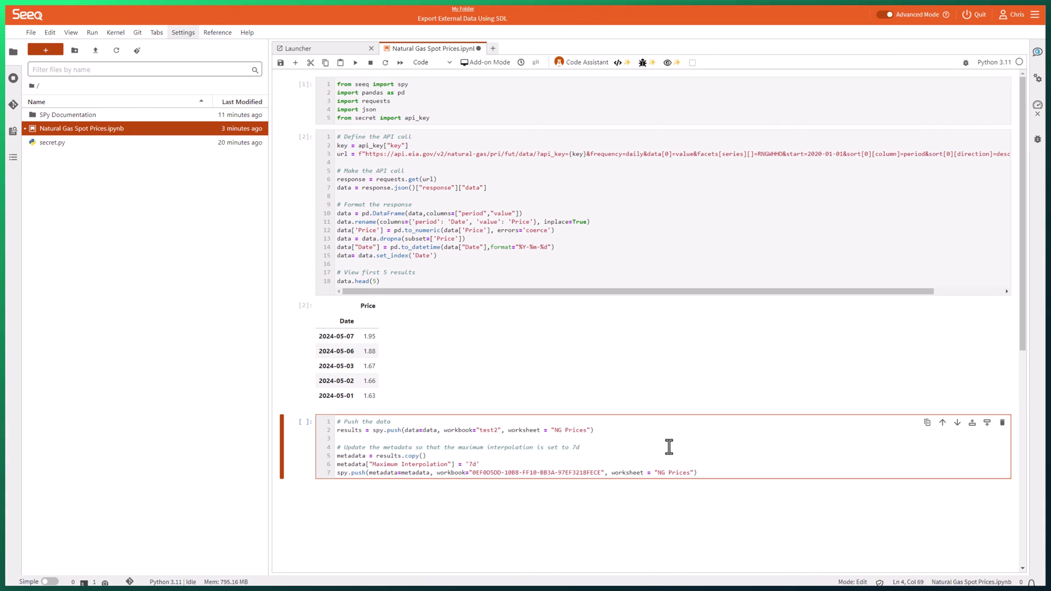
pyautogui.hotkey('ctrl', 'Return')
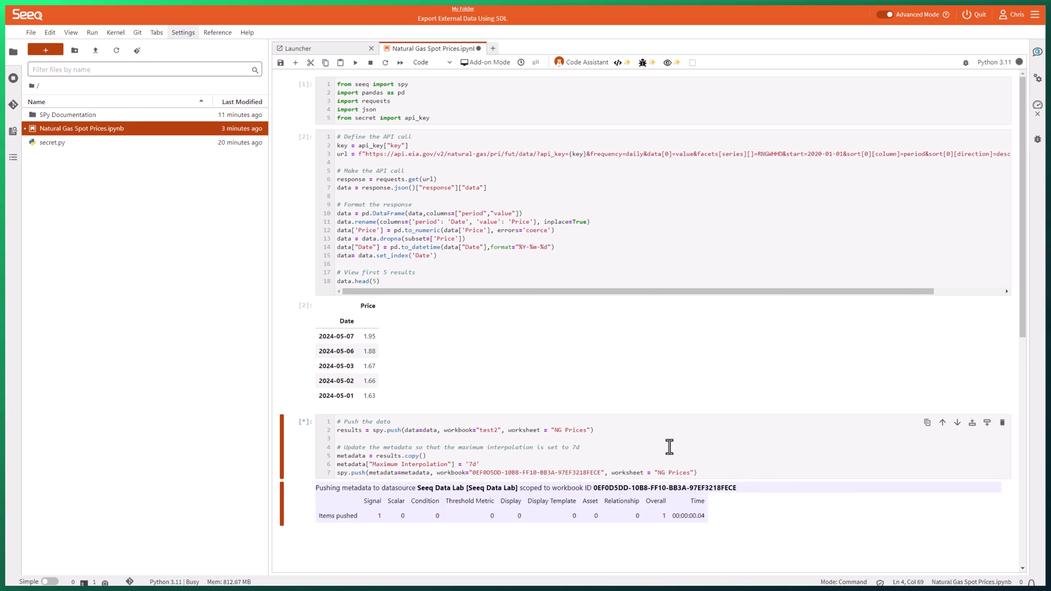
pyautogui.scroll(-1, 669, 447)
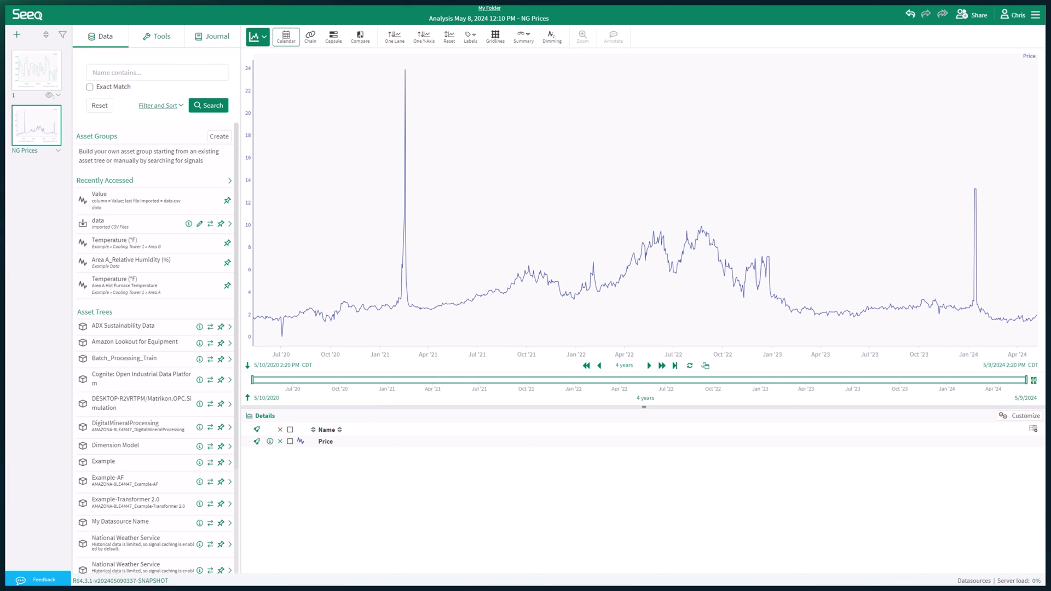
pyautogui.hotkey('ctrl', 'w')
# - Add a new cell running spy.jobs.schedule("every 1 day") below the push results
pyautogui.click(488, 383)
pyautogui.click(295, 63)
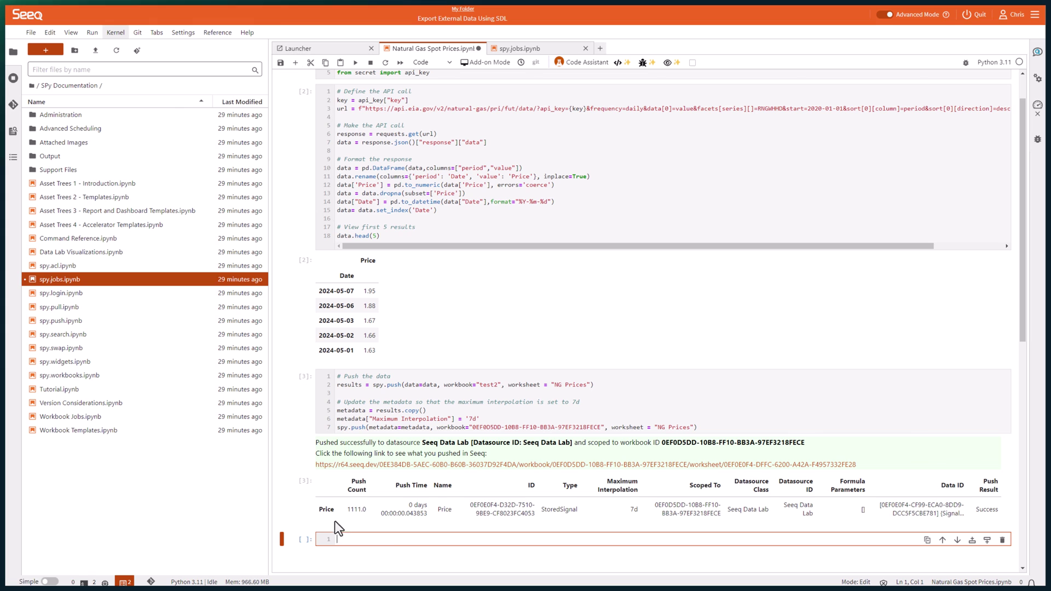
pyautogui.write('spy.jobs.schedule')
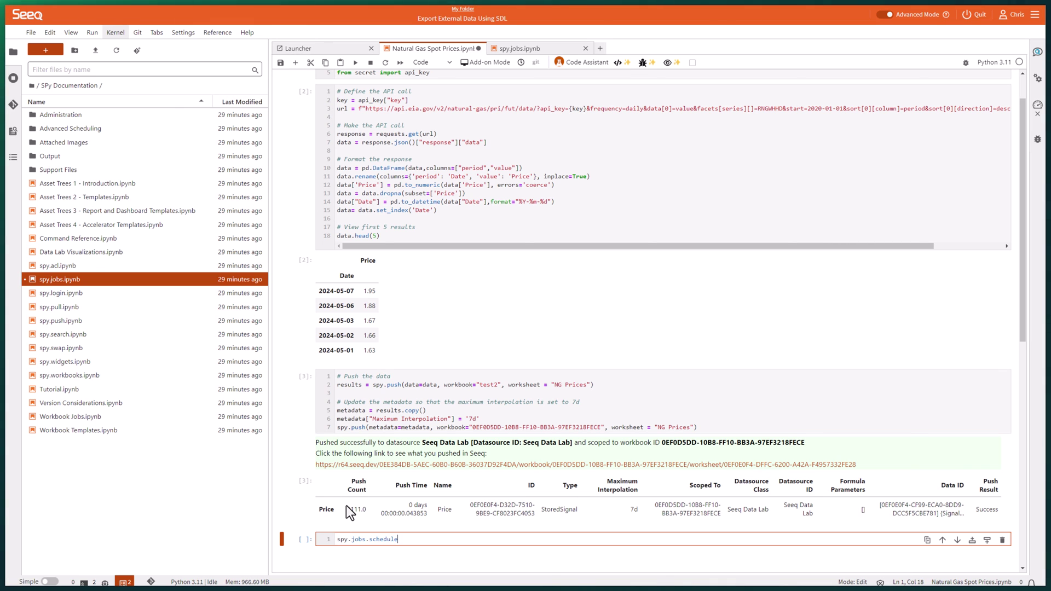
pyautogui.write('("every 1 day')
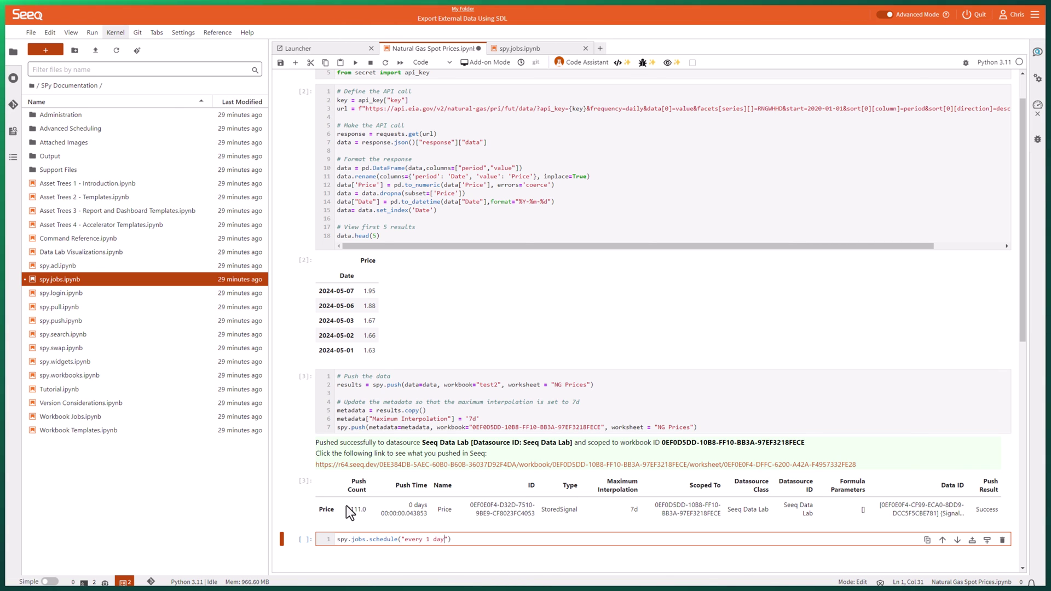
pyautogui.hotkey('ctrl', 'Return')
pyautogui.scroll(-3, 556, 446)
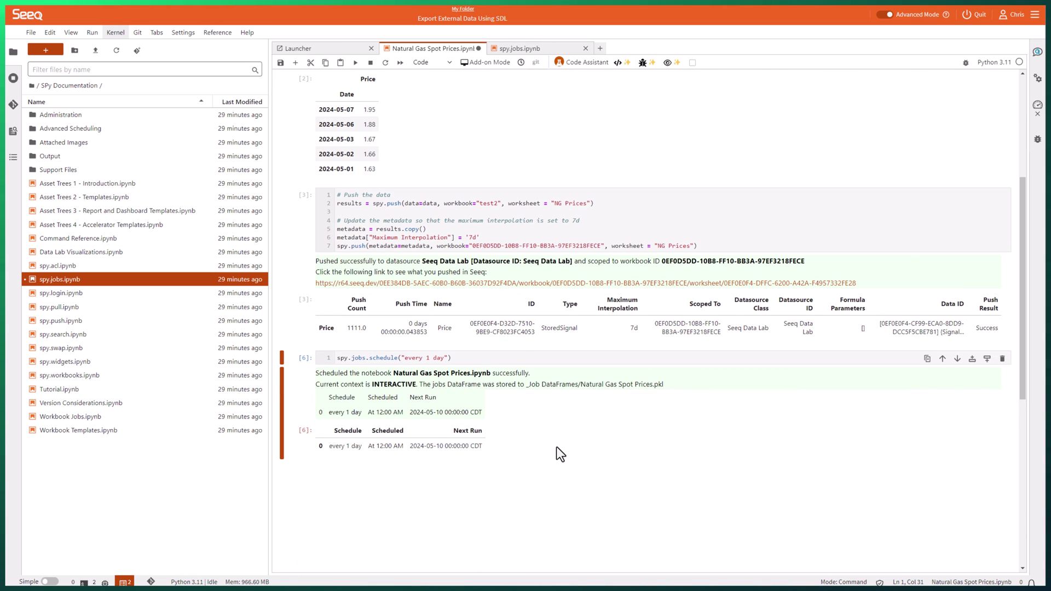